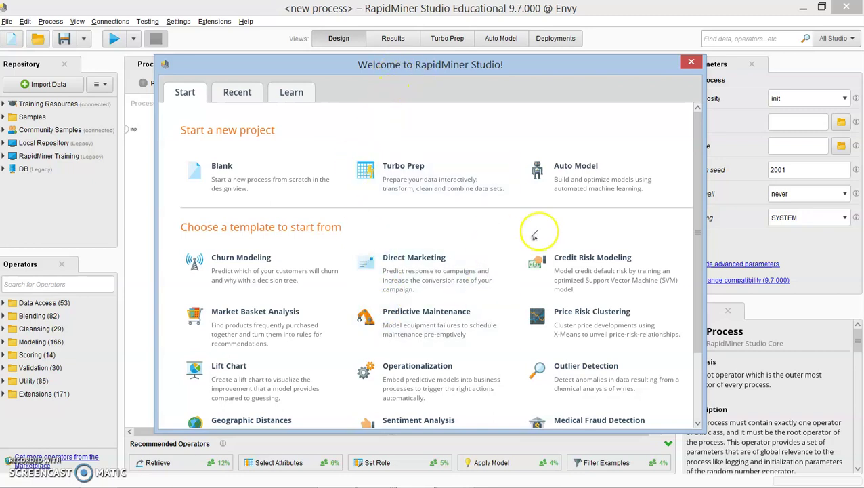
# - Start a new process from the Medical Fraud Detection template
pyautogui.scroll(-3, 524, 225)
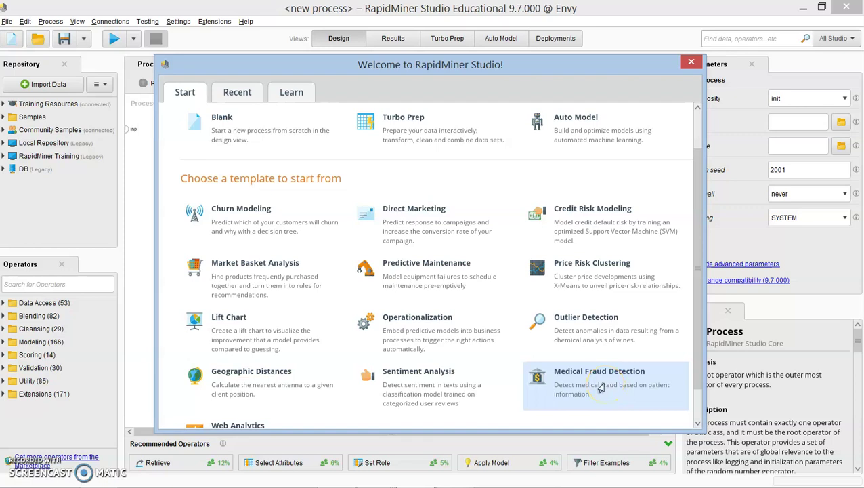
pyautogui.scroll(-1, 469, 372)
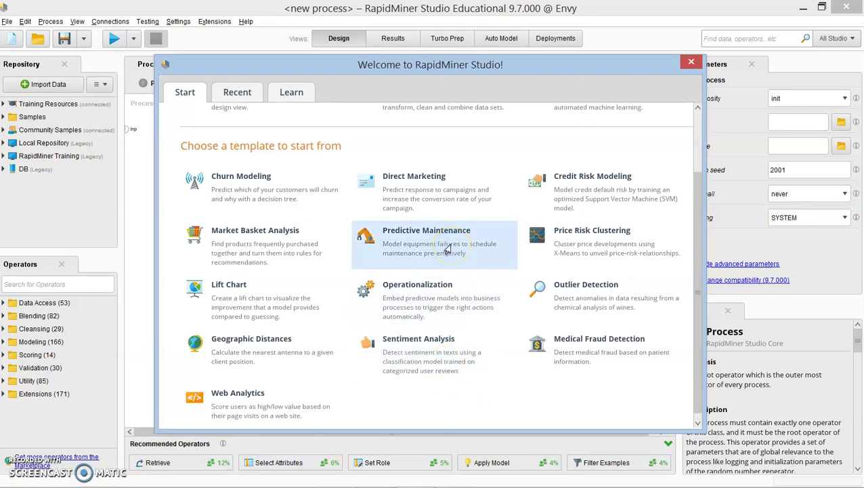
pyautogui.click(585, 356)
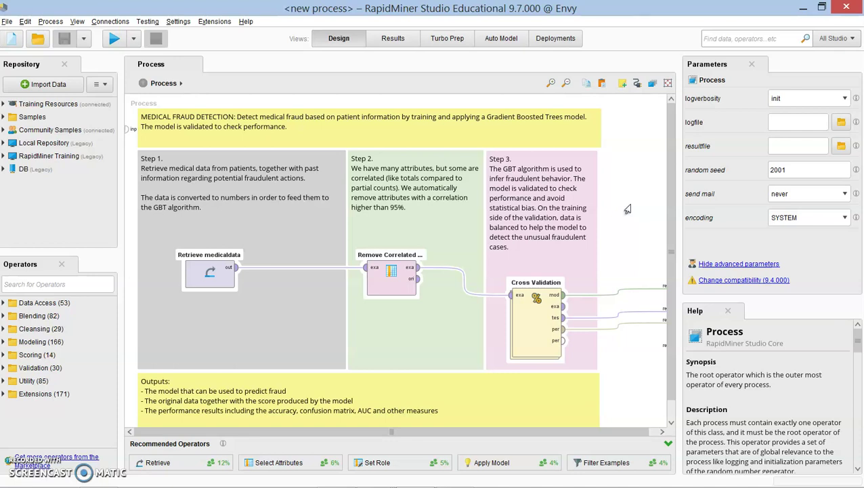
pyautogui.click(316, 277)
pyautogui.click(4, 143)
pyautogui.click(12, 169)
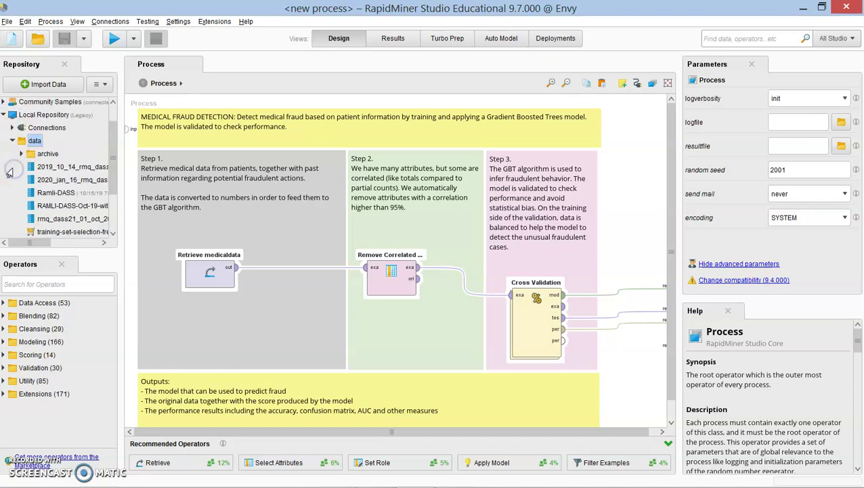
pyautogui.moveTo(68, 171)
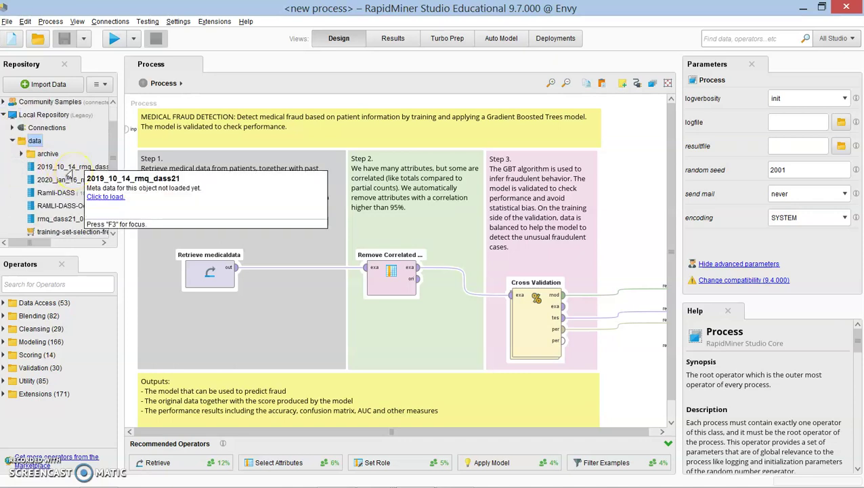
pyautogui.moveTo(68, 171); pyautogui.dragTo(228, 344)
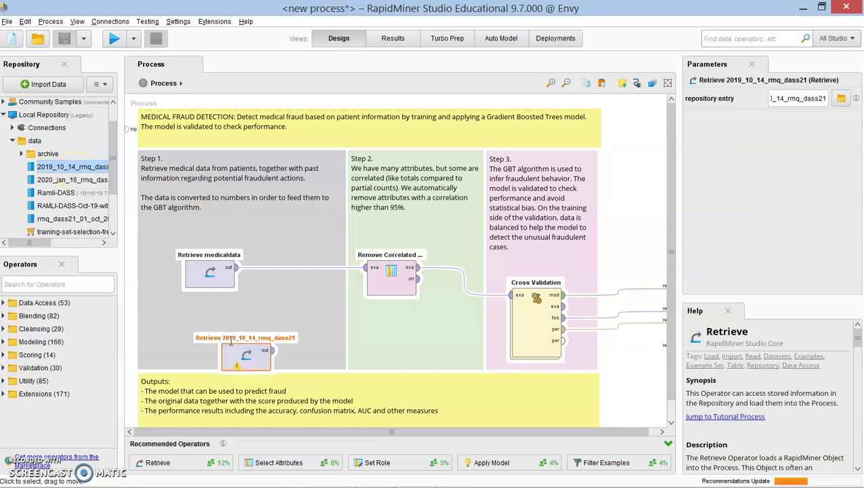
pyautogui.press('Delete')
# - Examine the Retrieve medicaldata operator and the Remove Correlated Attributes settings: correlation threshold, filter relation, attribute order and absolute correlation
pyautogui.click(215, 282)
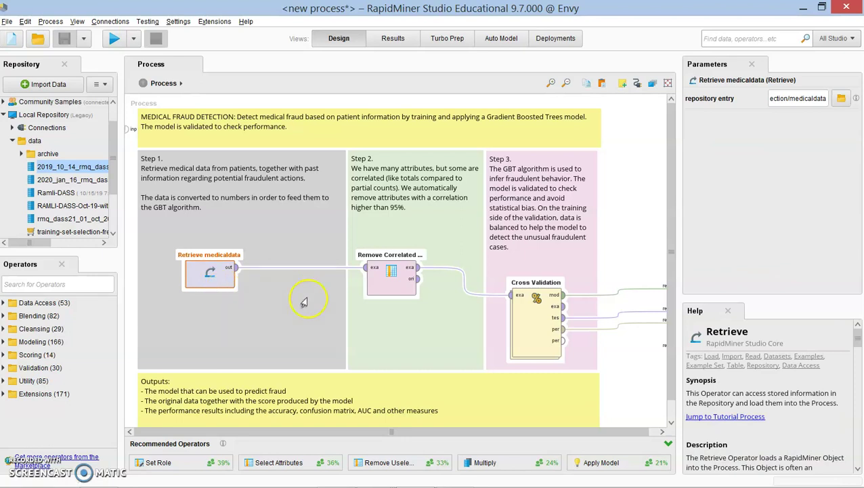
pyautogui.click(387, 289)
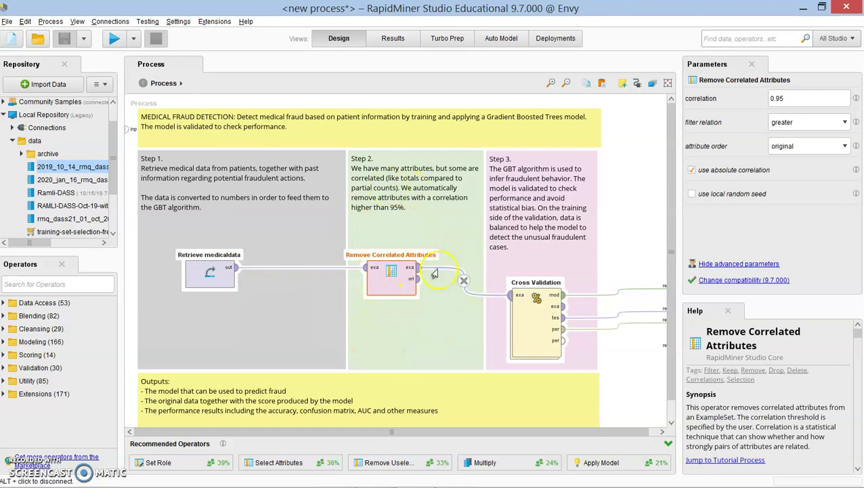
pyautogui.click(397, 290)
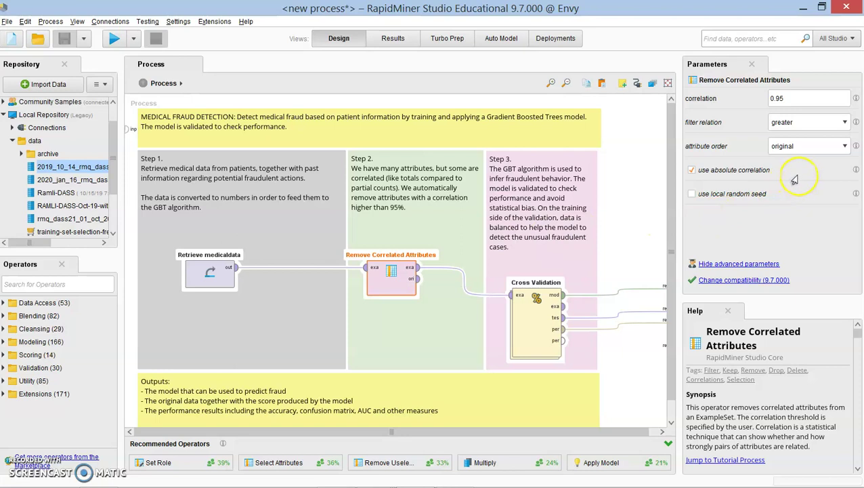
pyautogui.click(797, 99)
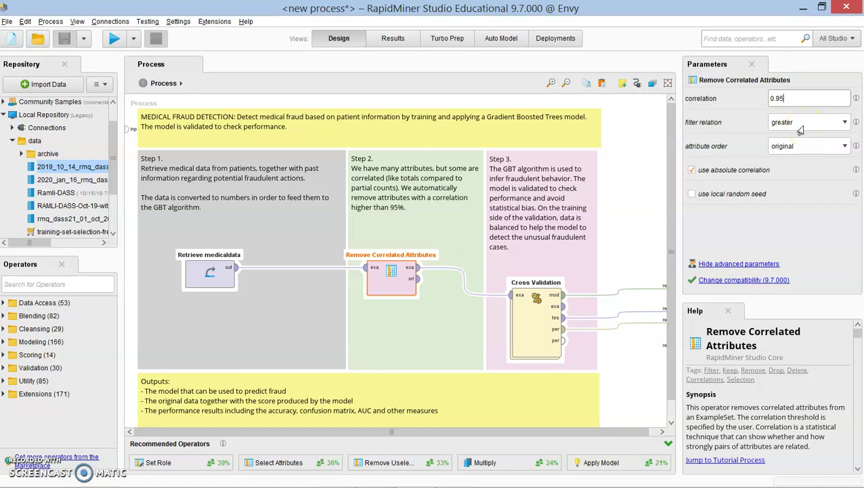
pyautogui.click(800, 130)
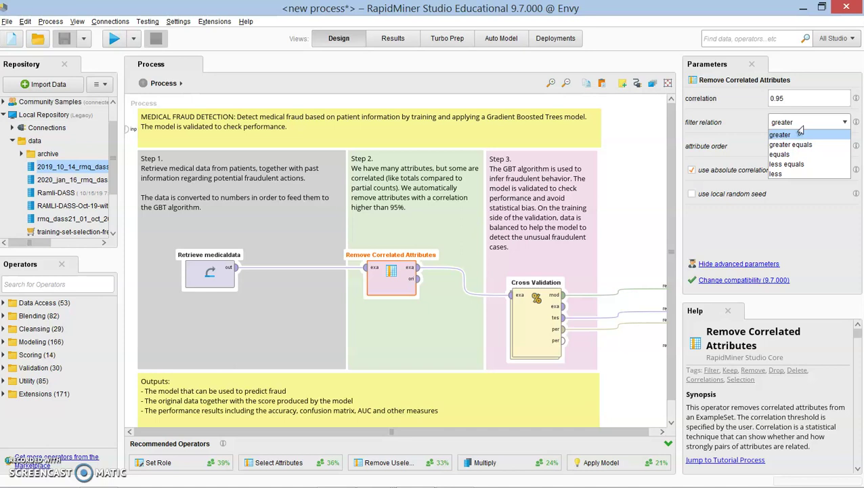
pyautogui.click(800, 131)
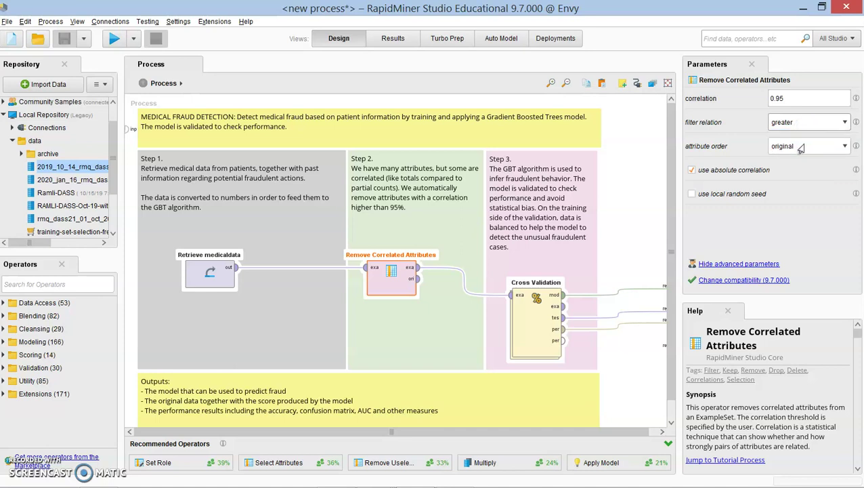
pyautogui.click(801, 149)
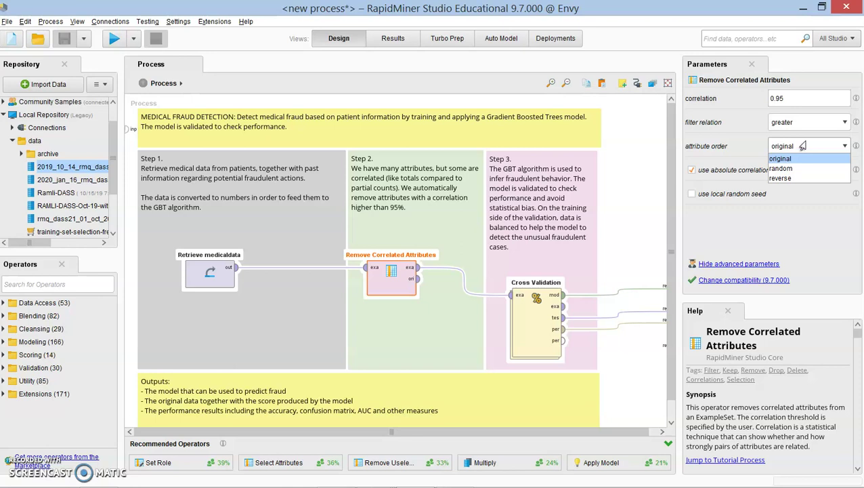
pyautogui.click(803, 146)
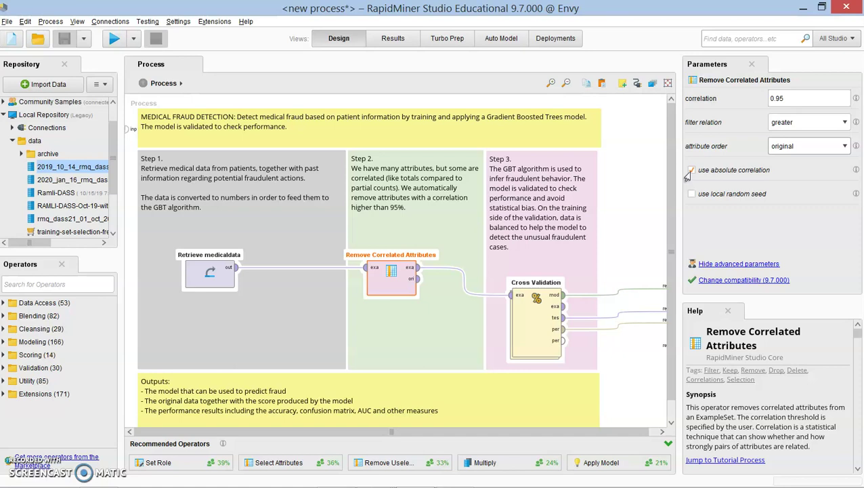
pyautogui.click(690, 170)
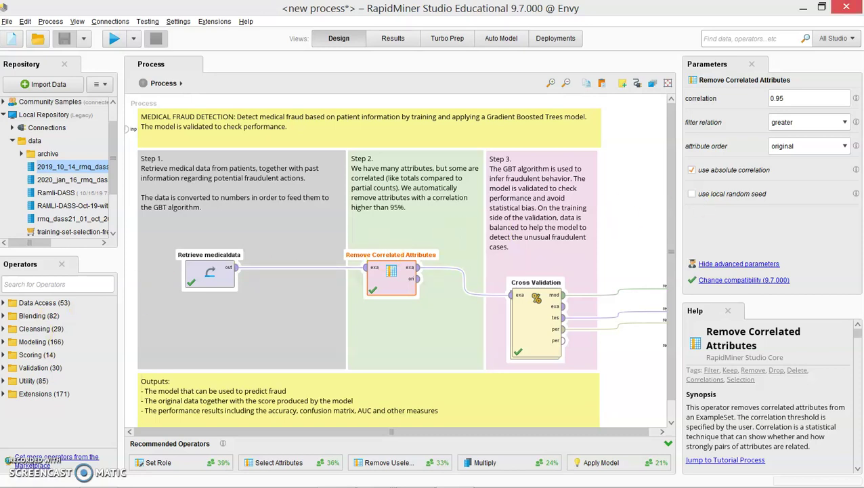
# - Run the fraud detection process and look through the cross-validation example set in the results
pyautogui.click(112, 43)
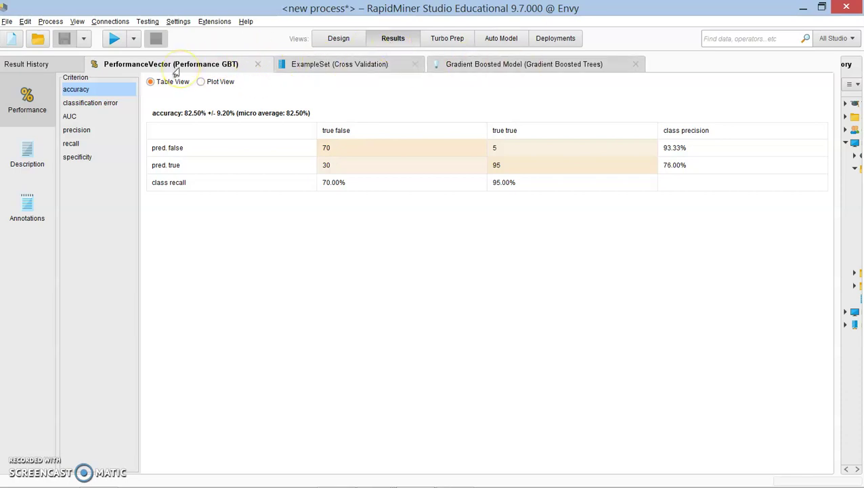
pyautogui.click(317, 68)
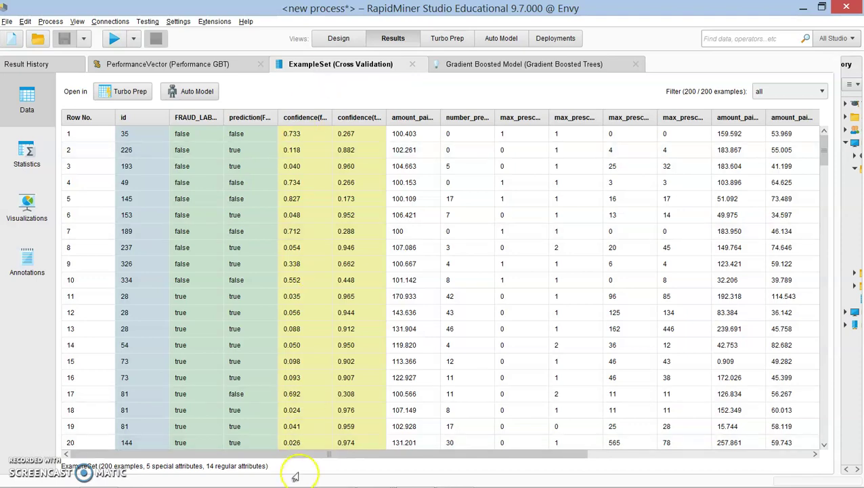
pyautogui.moveTo(313, 466); pyautogui.dragTo(334, 465)
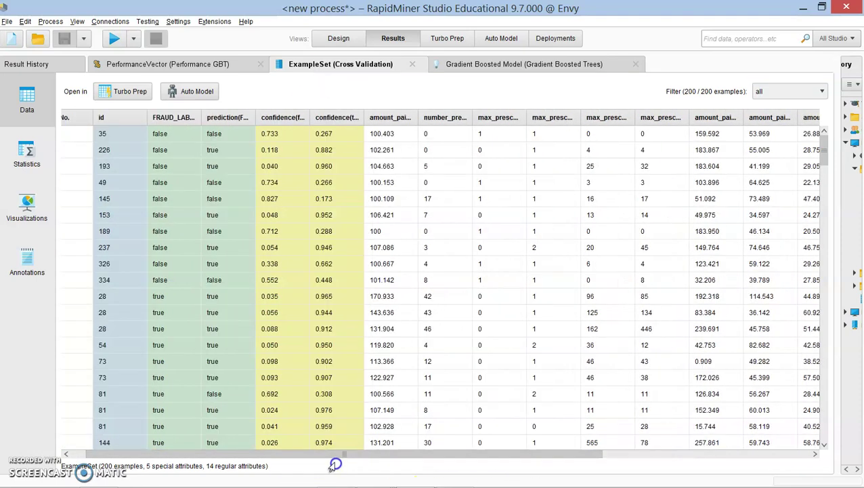
# - Inspect Tree 1 through Tree 4 of the Gradient Boosted Model results
pyautogui.click(473, 68)
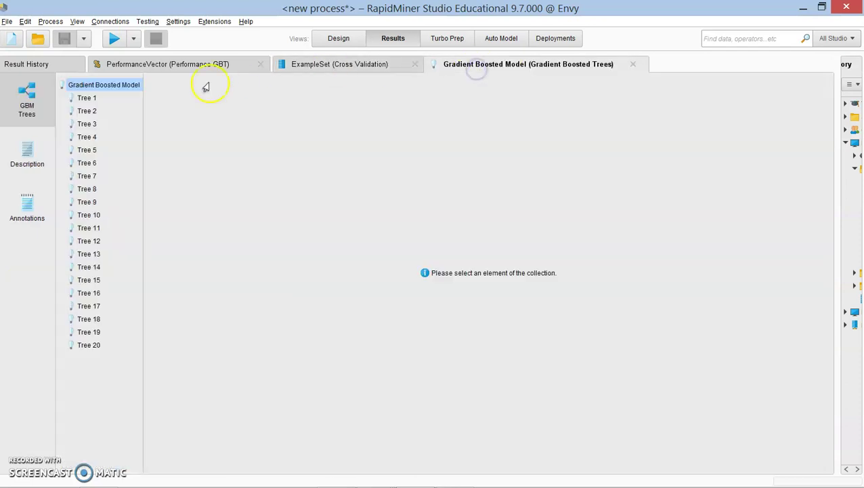
pyautogui.click(87, 98)
pyautogui.click(88, 110)
pyautogui.click(86, 124)
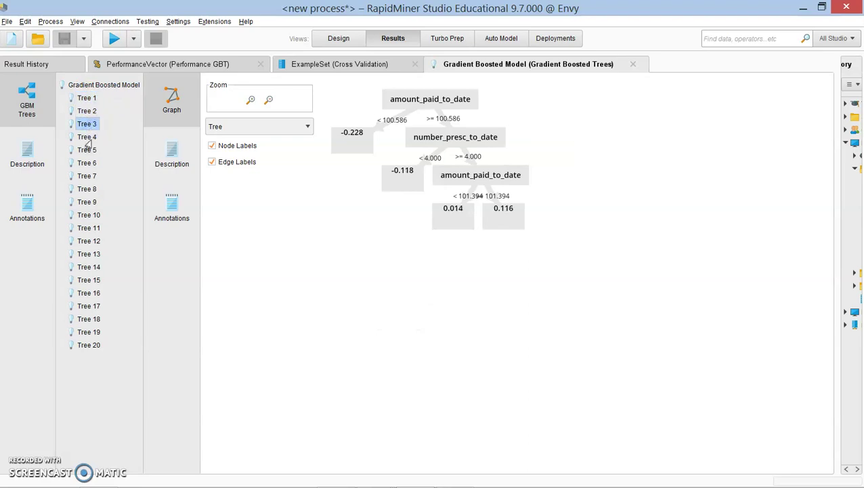
pyautogui.click(87, 137)
# - Return to the process design, search the operators for "correlation" and add a Correlation Matrix operator below Remove Correlated Attributes
pyautogui.click(335, 38)
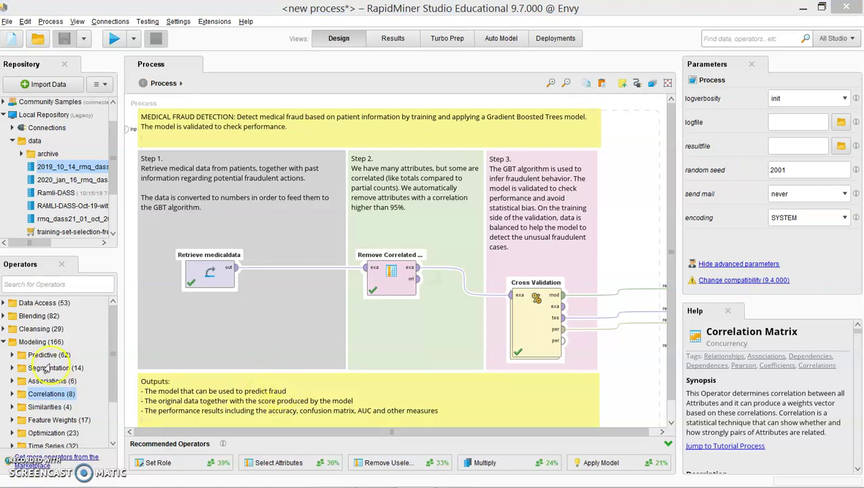
pyautogui.click(34, 285)
pyautogui.write('correc')
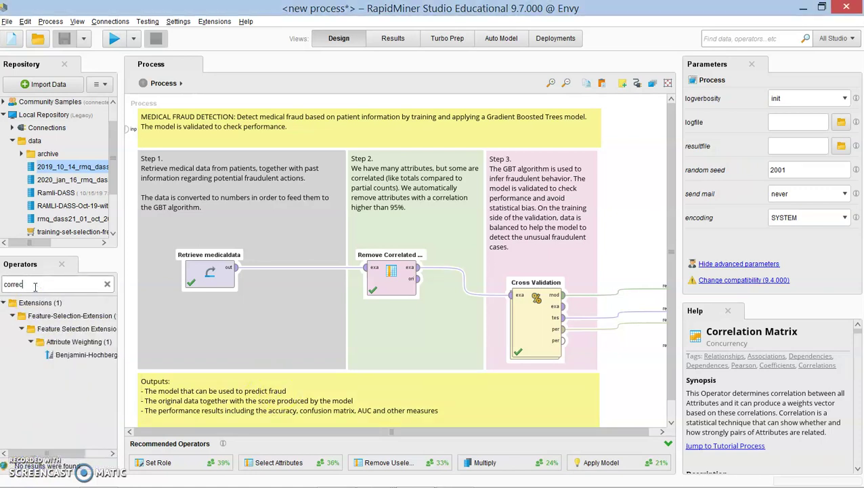
pyautogui.press('BackSpace')
pyautogui.write('lation')
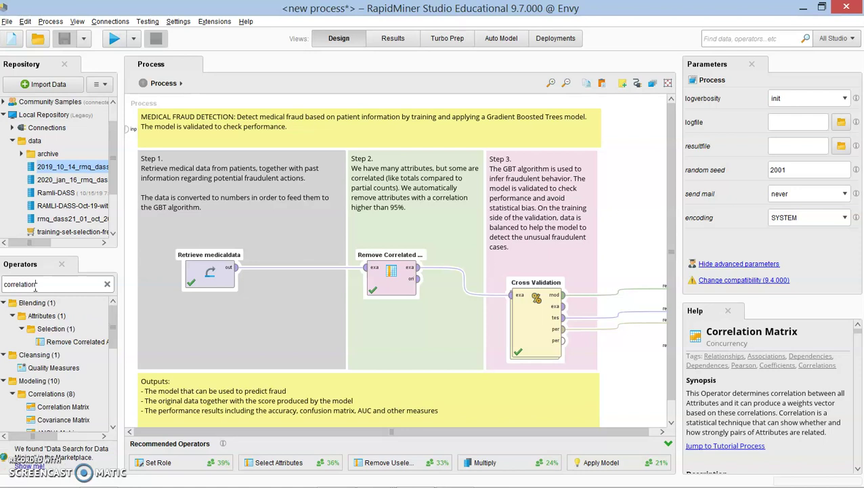
pyautogui.moveTo(68, 407); pyautogui.dragTo(385, 352)
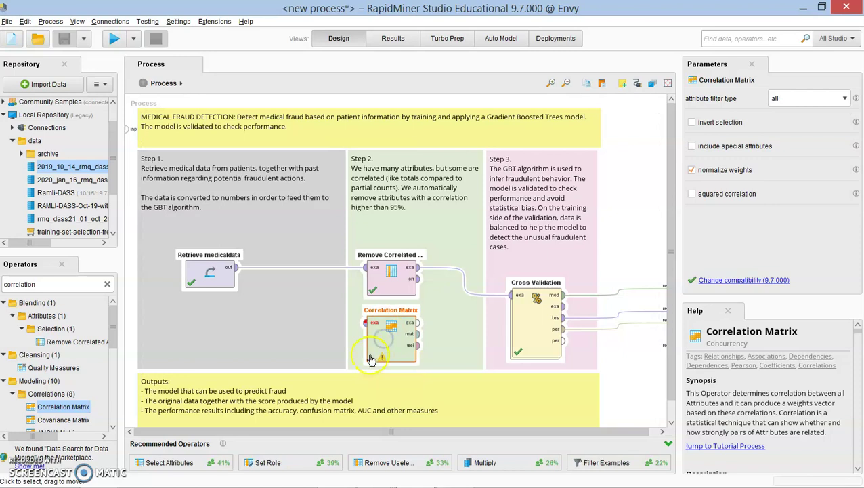
# - Connect the Retrieve medicaldata output to the Correlation Matrix input, inserting a Multiply operator to keep the Remove Correlated Attributes connection
pyautogui.moveTo(238, 274)
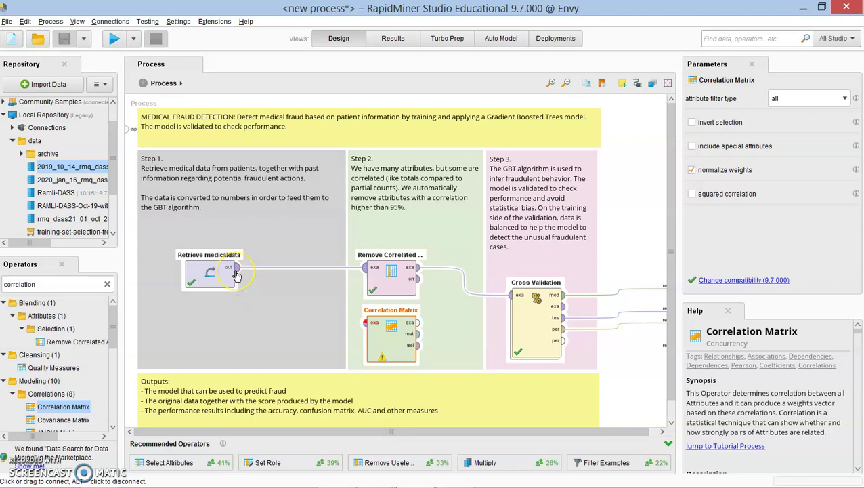
pyautogui.moveTo(237, 275); pyautogui.dragTo(365, 325)
pyautogui.click(394, 336)
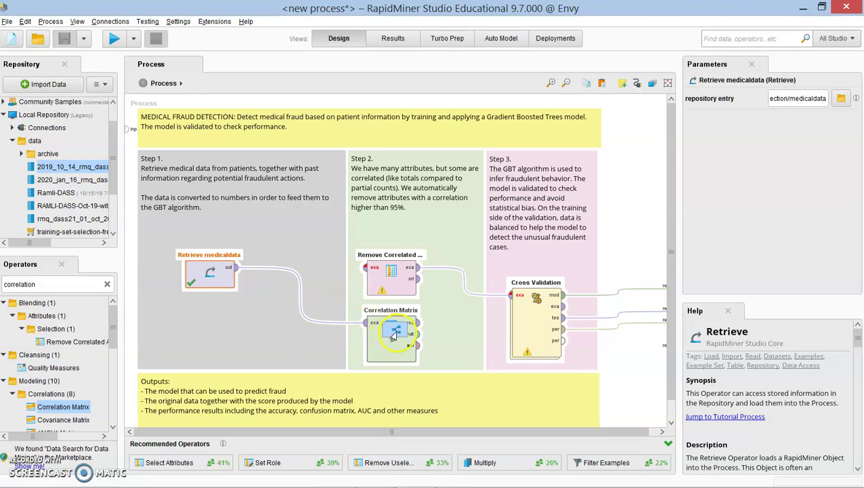
pyautogui.click(233, 266)
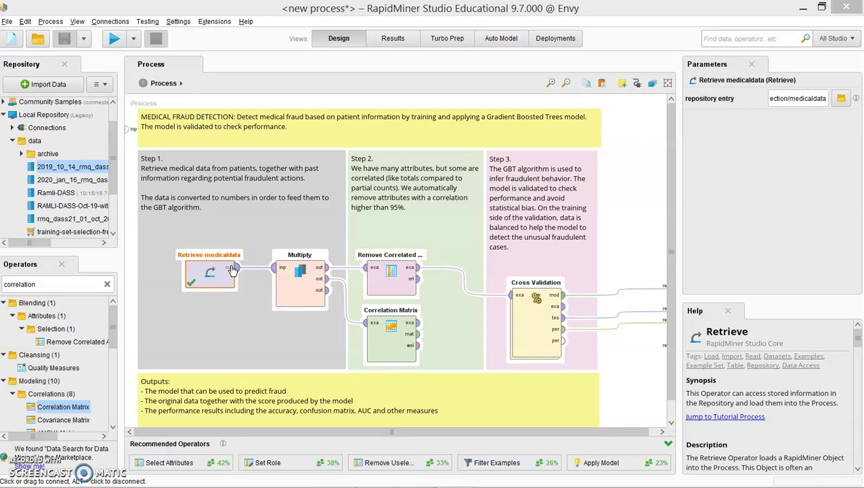
# - Connect the Correlation Matrix operator's mat output to a process result port and run the process
pyautogui.click(294, 283)
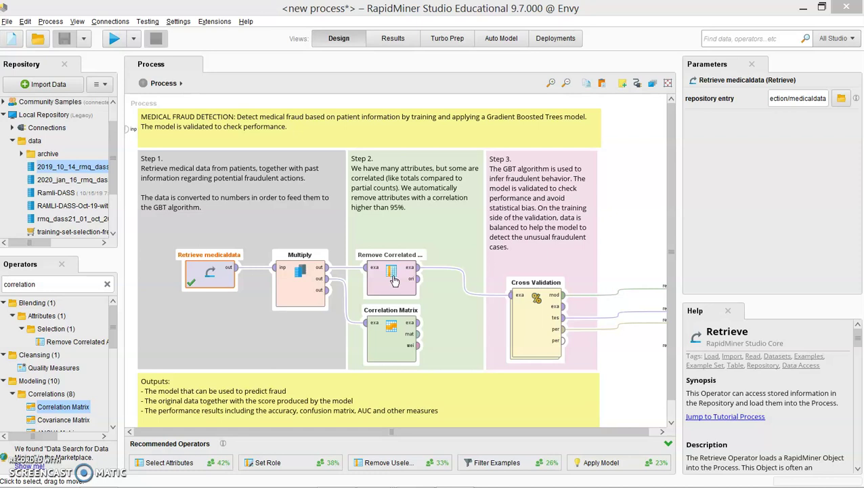
pyautogui.click(390, 350)
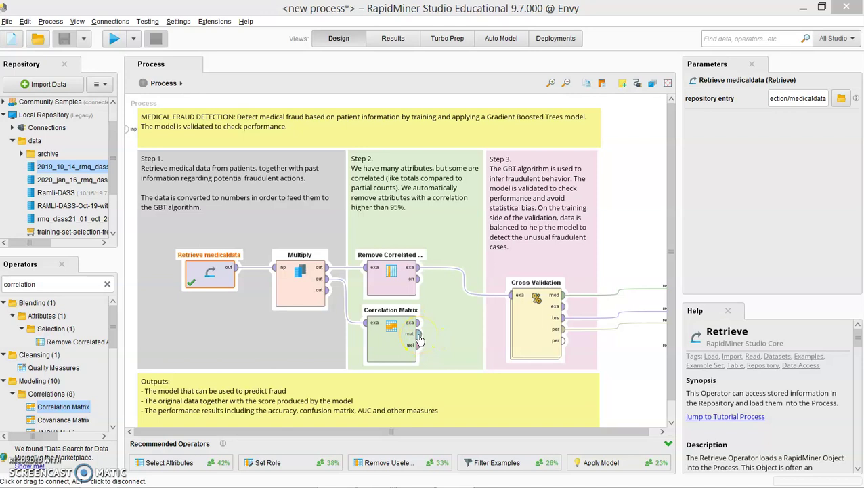
pyautogui.click(419, 337)
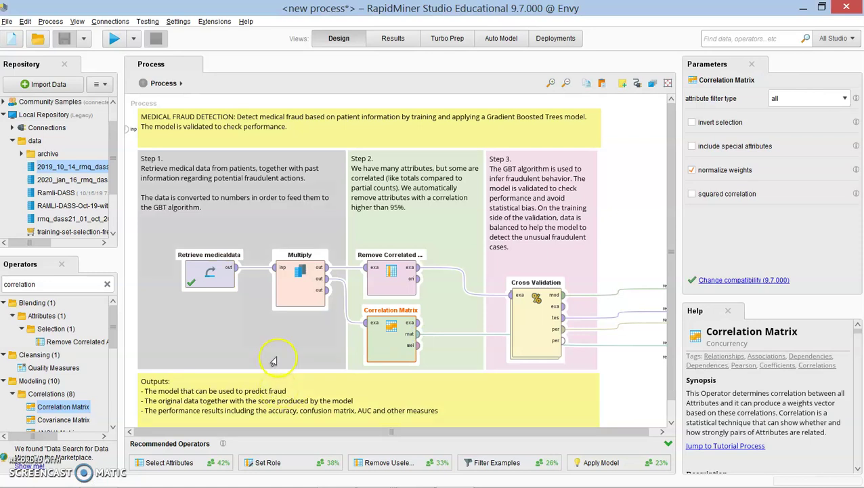
pyautogui.click(115, 40)
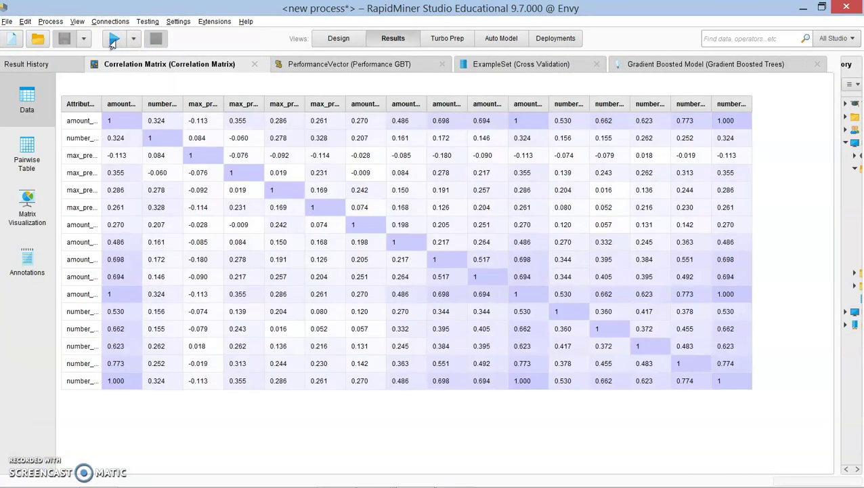
# - Examine the correlation matrix results, widening the Attributes and number_presc_total columns to read their full names
pyautogui.click(119, 61)
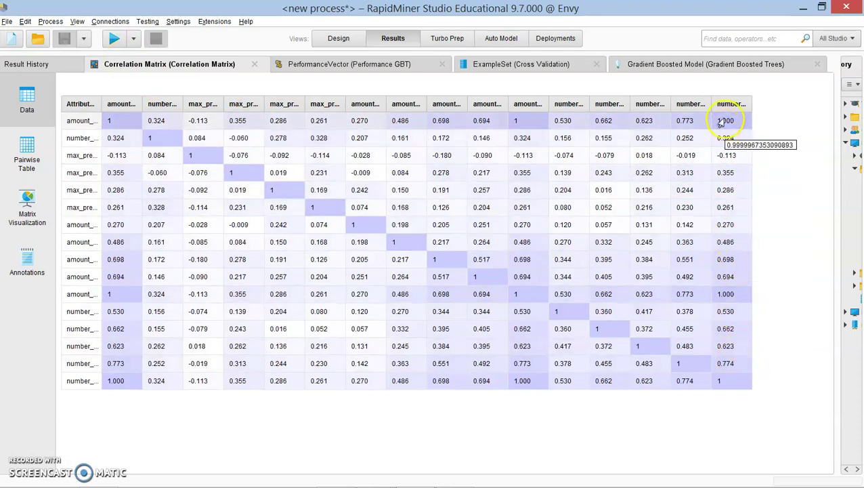
pyautogui.click(736, 294)
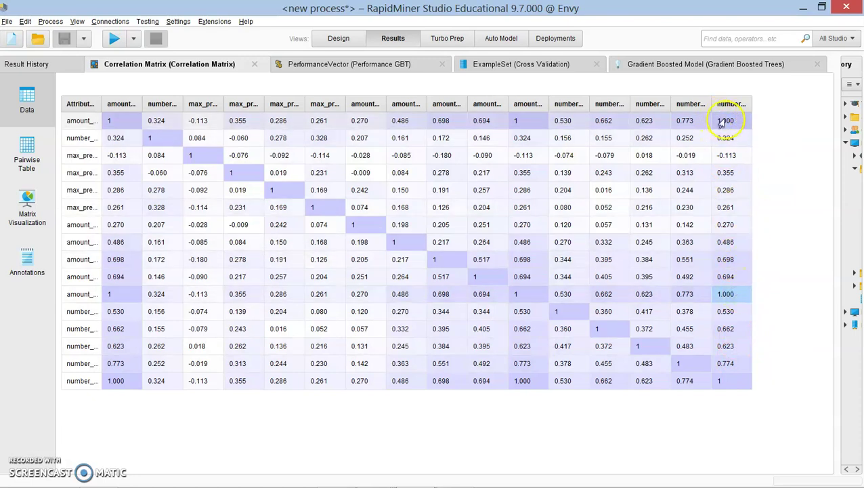
pyautogui.moveTo(102, 104); pyautogui.dragTo(145, 104)
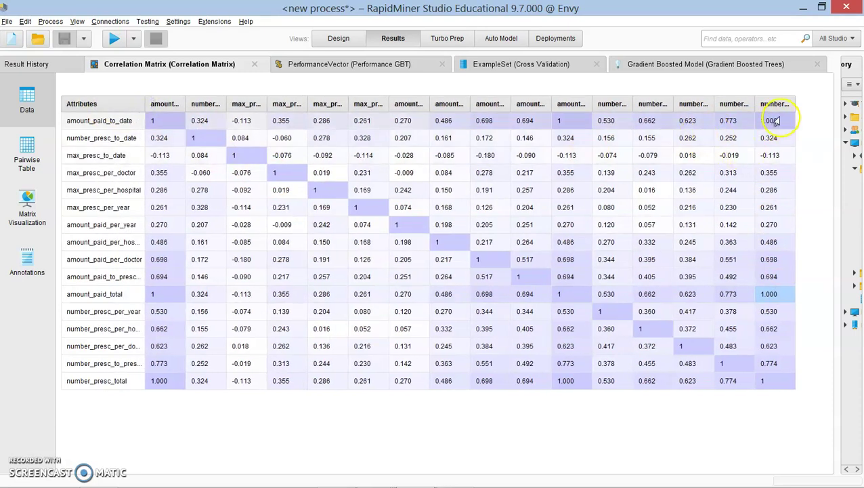
pyautogui.moveTo(794, 103); pyautogui.dragTo(828, 107)
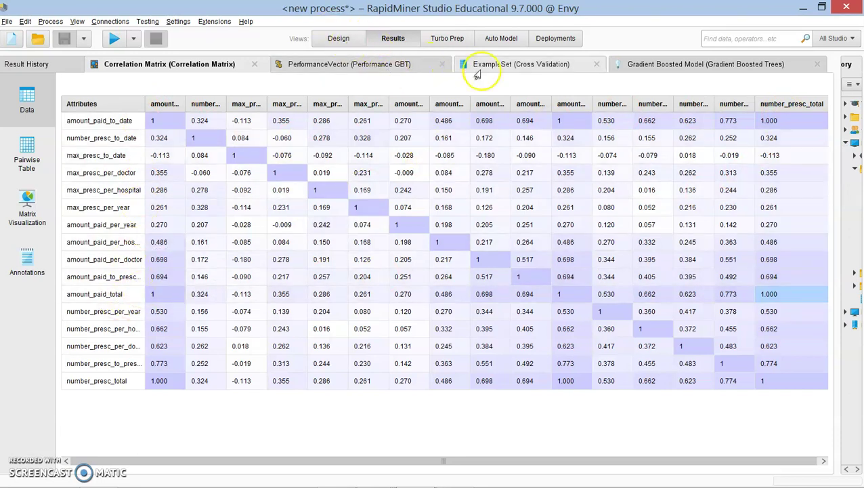
# - Return to the process design and show the Remove Correlated Attributes operator's first ExampleSet result with its attribute statistics
pyautogui.click(338, 38)
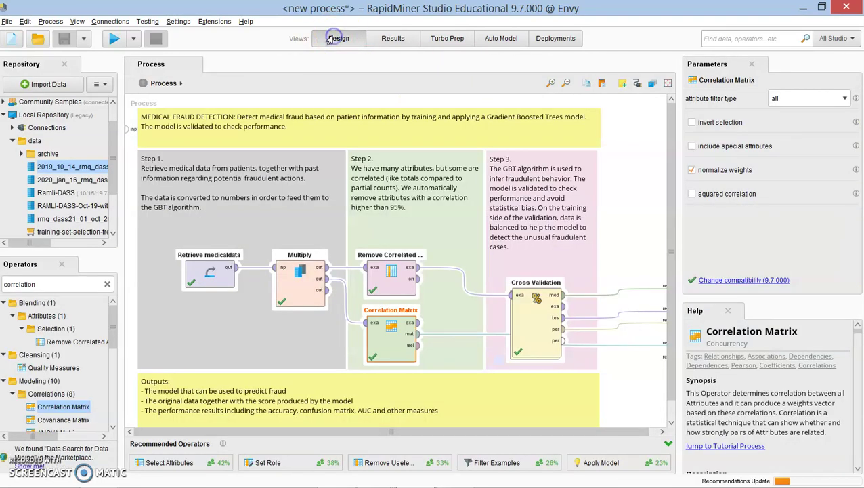
pyautogui.click(389, 288)
pyautogui.click(390, 288)
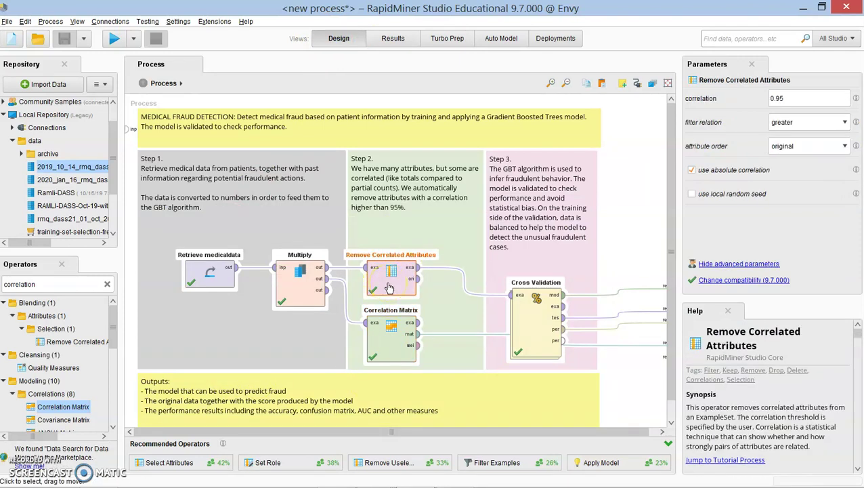
pyautogui.rightClick(390, 288)
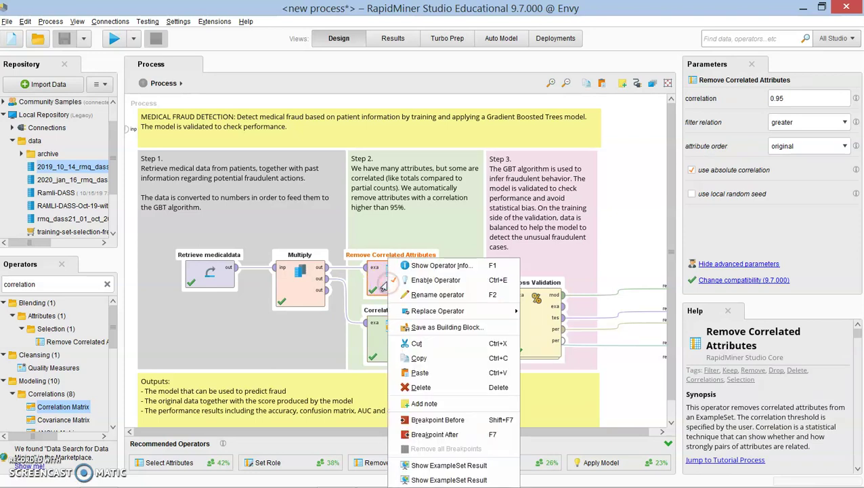
pyautogui.click(439, 445)
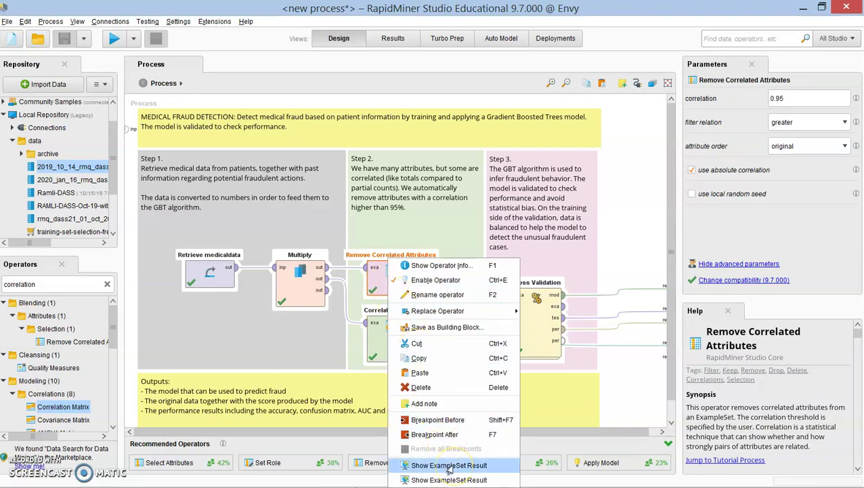
pyautogui.click(449, 465)
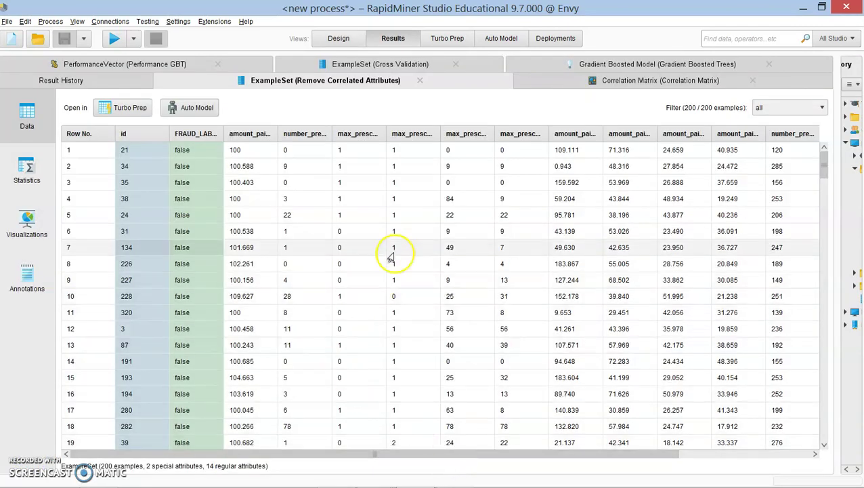
pyautogui.click(22, 174)
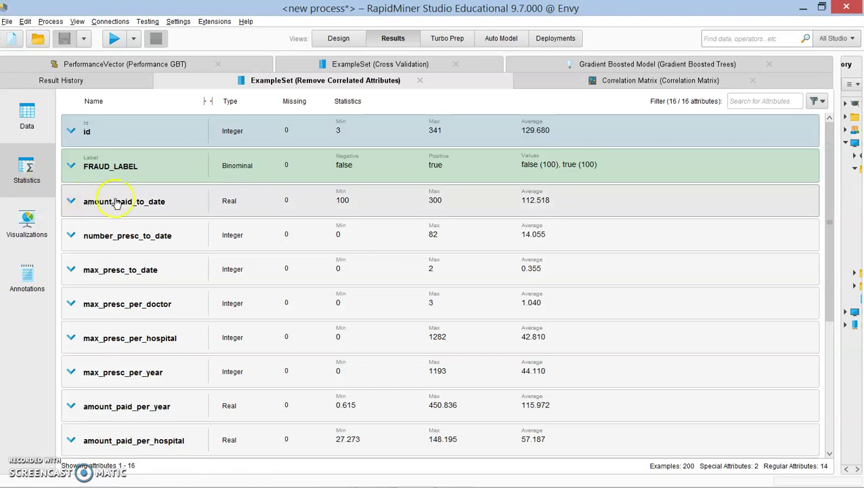
# - Show the ExampleSet result of Retrieve medicaldata from the process design and view its attribute statistics
pyautogui.click(339, 38)
pyautogui.click(217, 279)
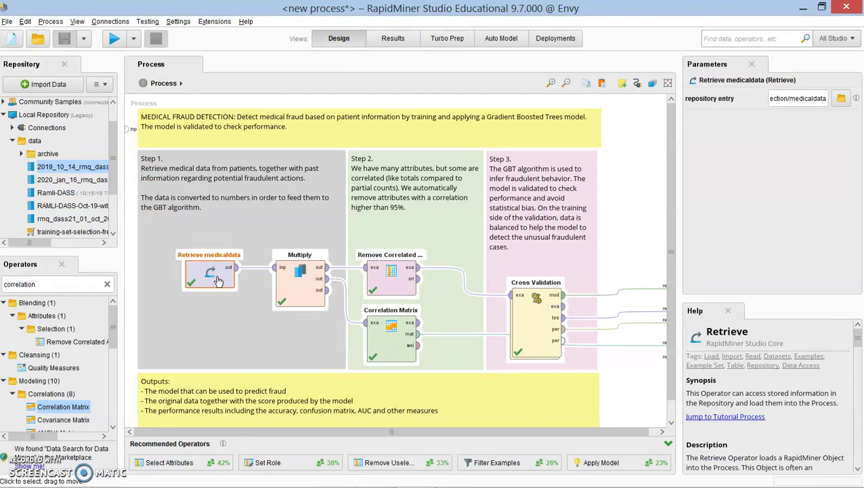
pyautogui.rightClick(218, 279)
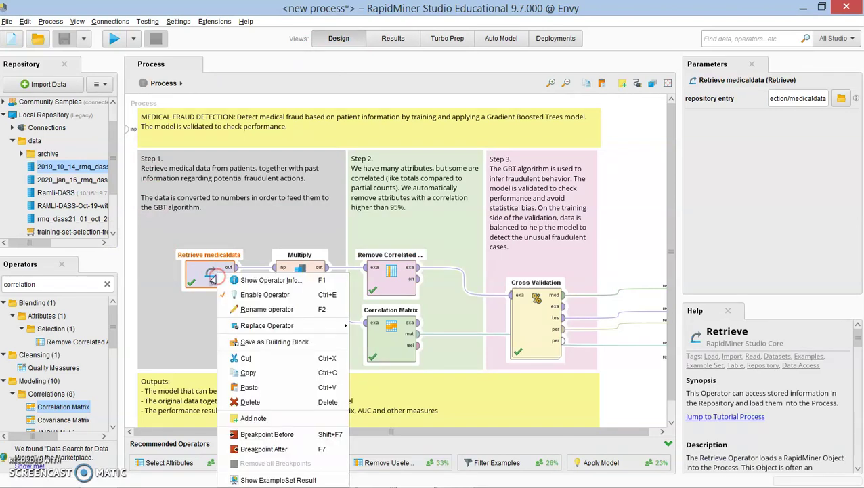
pyautogui.click(274, 479)
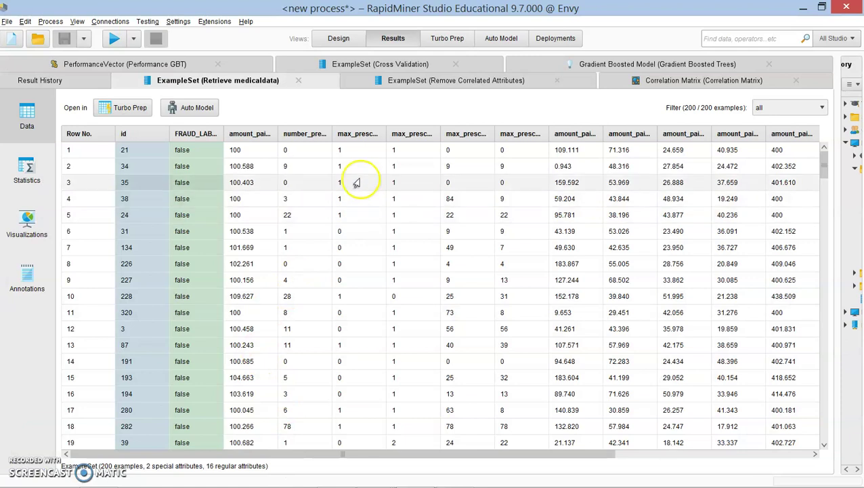
pyautogui.click(31, 170)
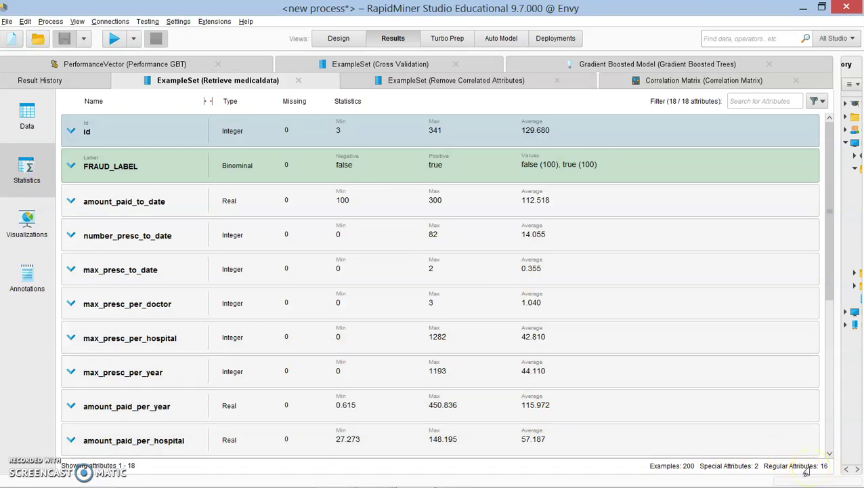
# - Compare the Remove Correlated Attributes statistics with the correlation matrix to identify the removed attributes
pyautogui.click(479, 80)
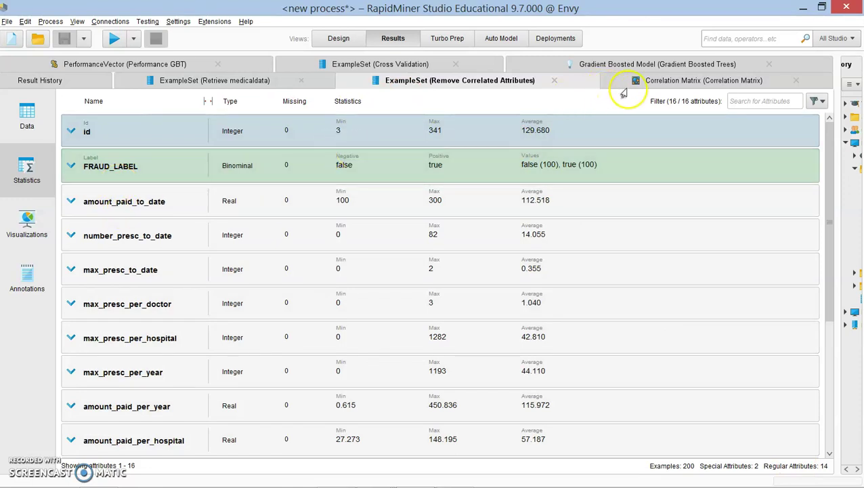
pyautogui.click(647, 84)
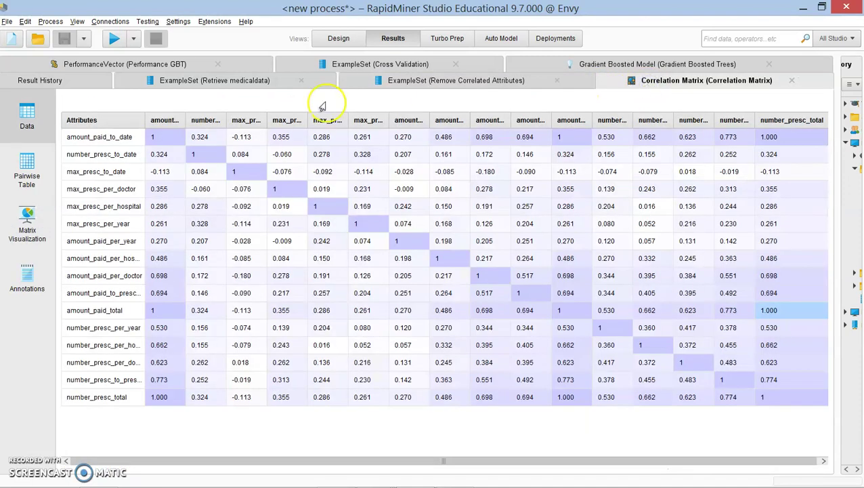
pyautogui.click(403, 88)
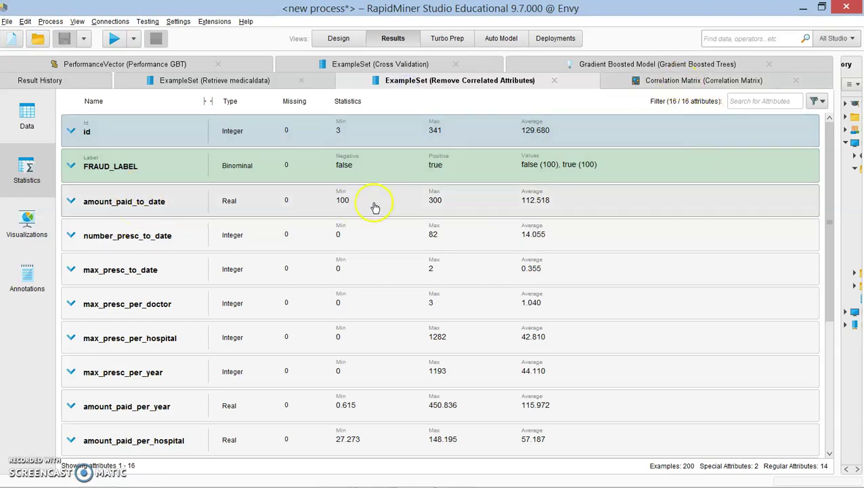
pyautogui.click(661, 84)
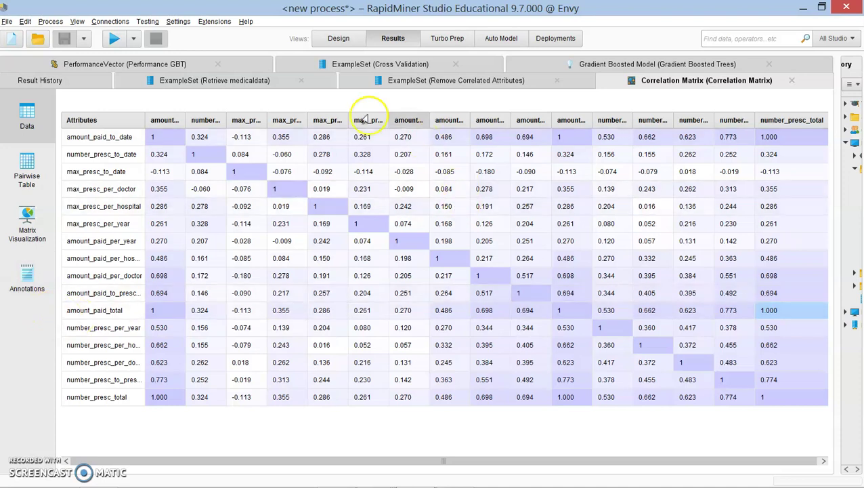
# - Return to the process design and open the Cross Validation operator to examine its training and testing subprocesses
pyautogui.press('F8')
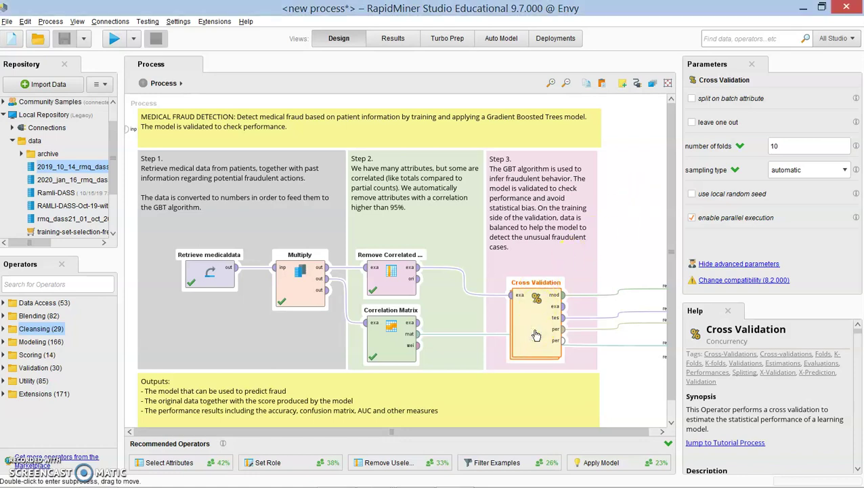
pyautogui.click(510, 309)
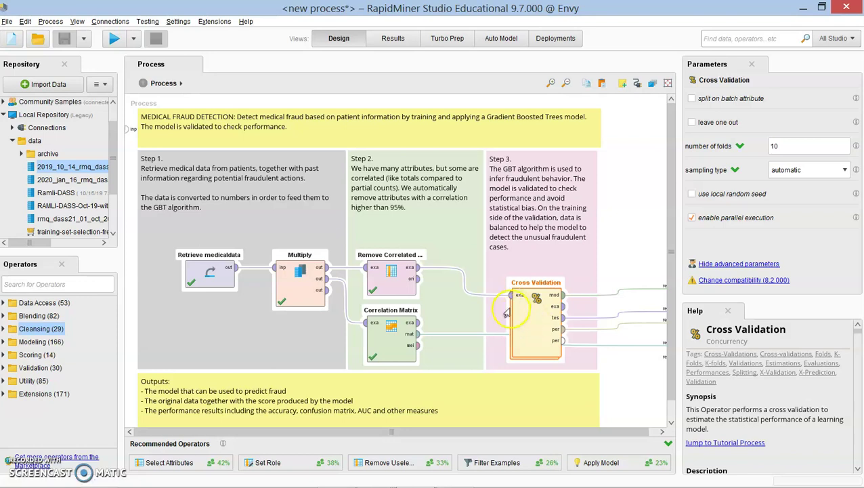
pyautogui.click(519, 319)
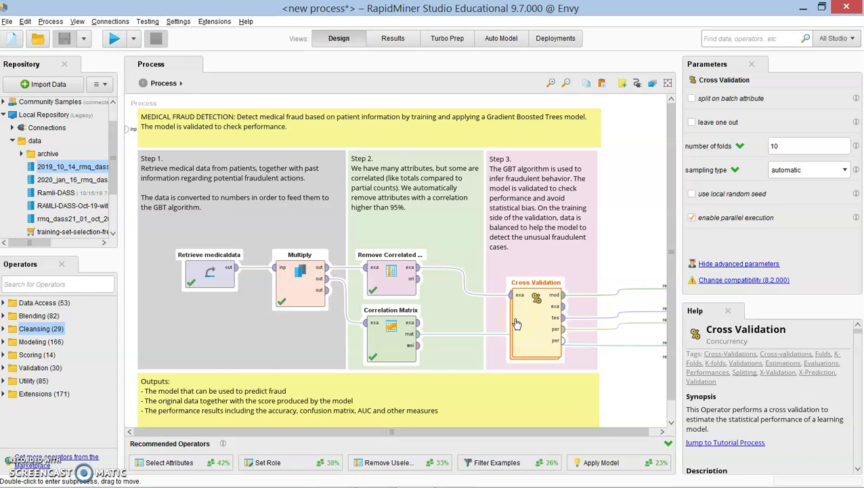
pyautogui.click(518, 330)
pyautogui.click(518, 334)
pyautogui.click(517, 346)
pyautogui.click(531, 331)
pyautogui.doubleClick(531, 331)
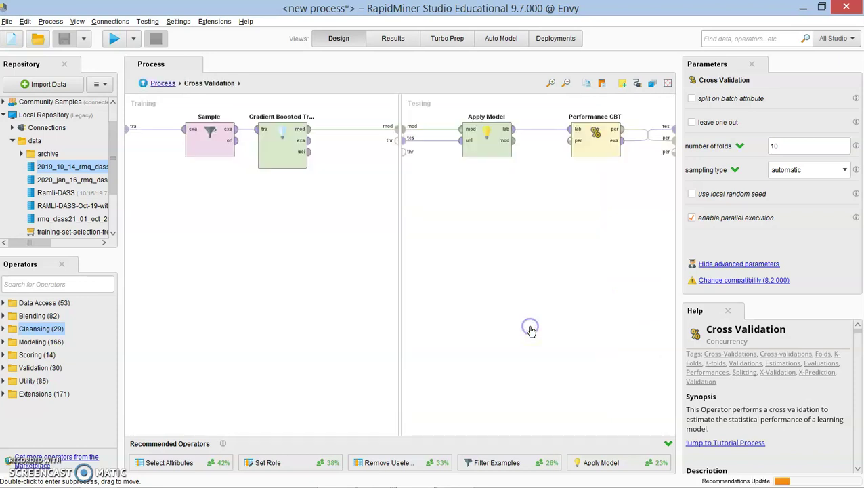
pyautogui.click(515, 317)
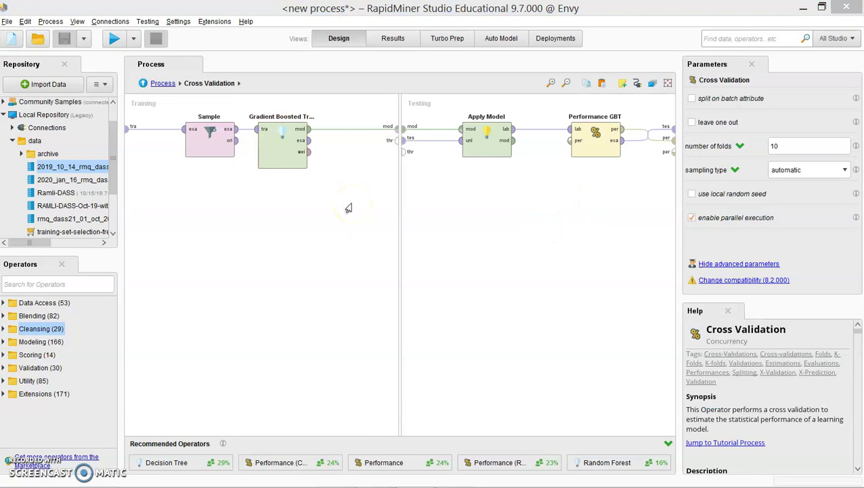
# - Return to the main process and examine Cross Validation's number of folds, sampling type, leave one out and split on batch attribute settings
pyautogui.click(141, 83)
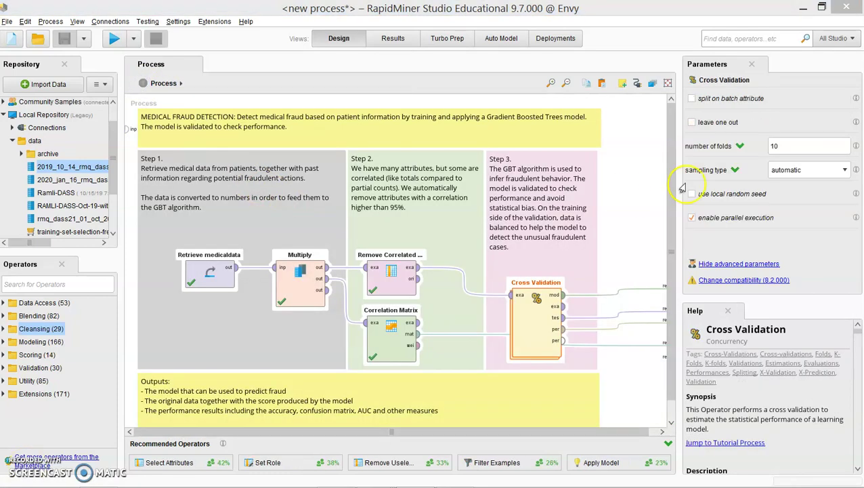
pyautogui.click(799, 142)
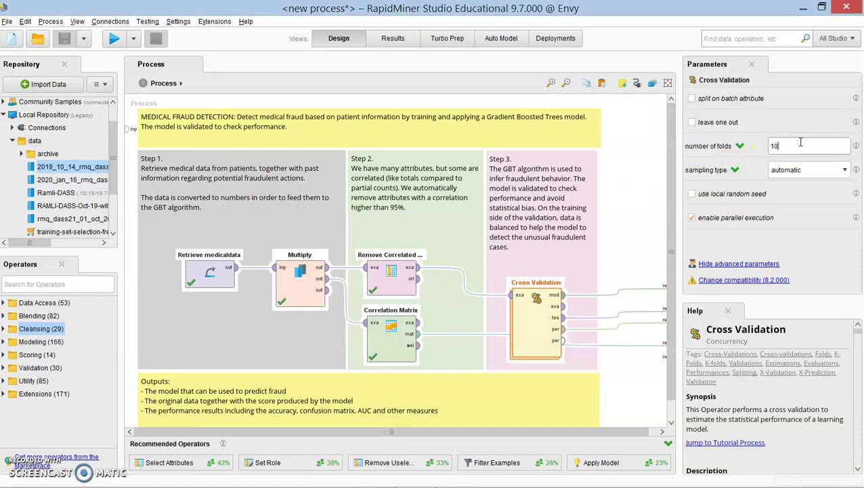
pyautogui.click(831, 174)
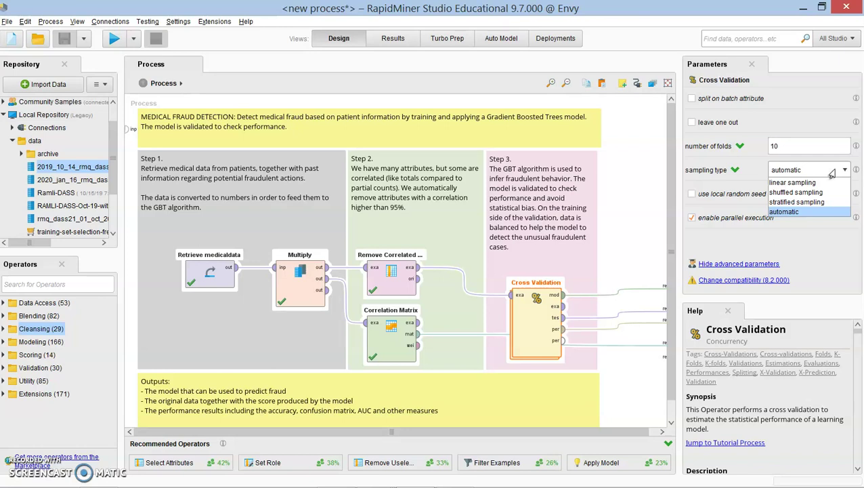
pyautogui.click(831, 173)
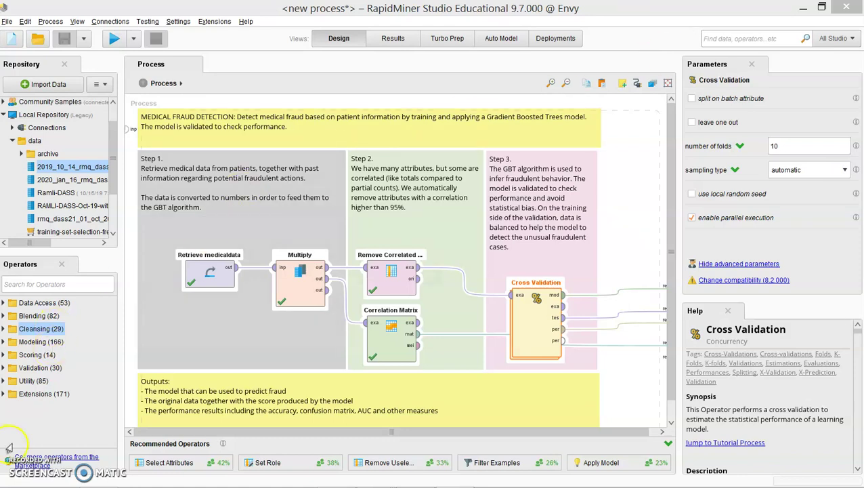
pyautogui.click(731, 123)
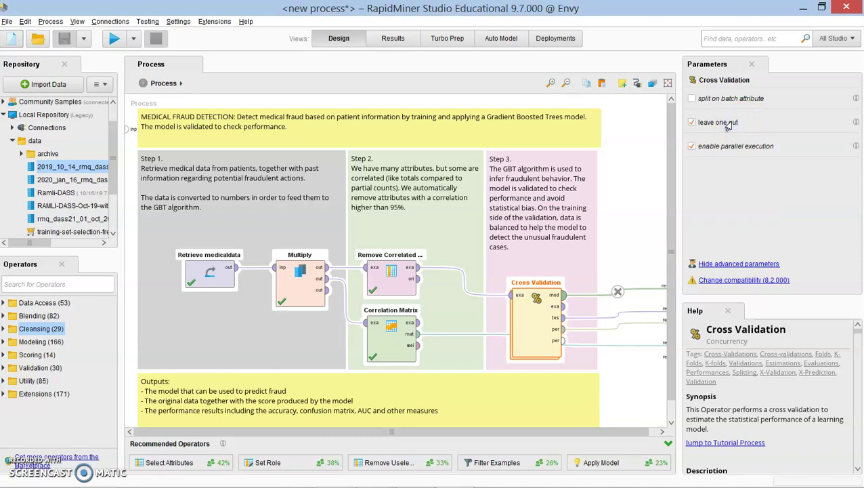
pyautogui.click(729, 126)
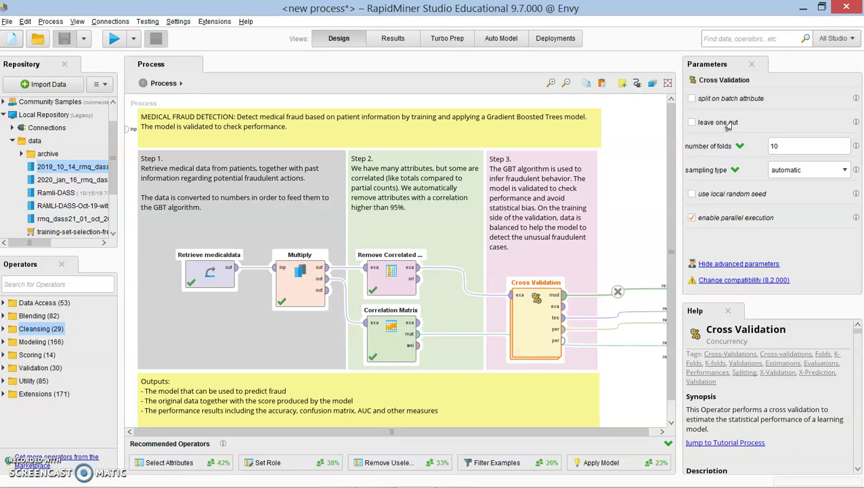
pyautogui.click(726, 100)
# - Run the process and examine the Sample operator's sample ratio per class list inside Cross Validation
pyautogui.press('F11')
pyautogui.click(213, 290)
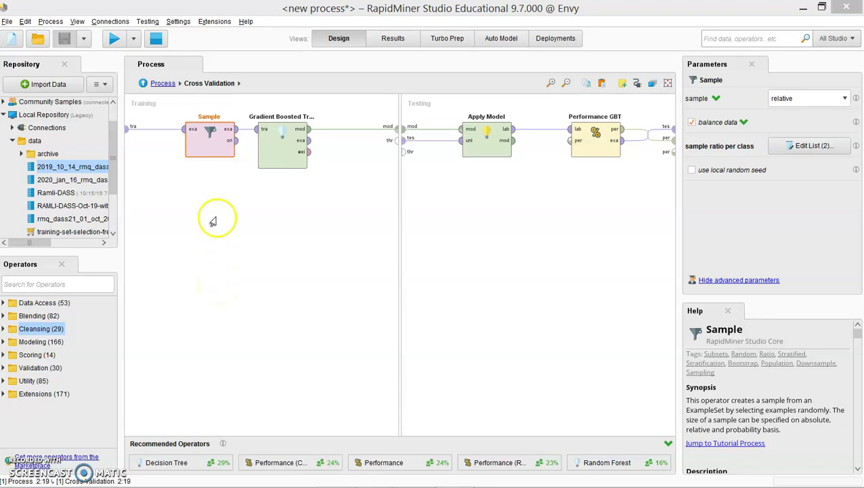
pyautogui.click(209, 155)
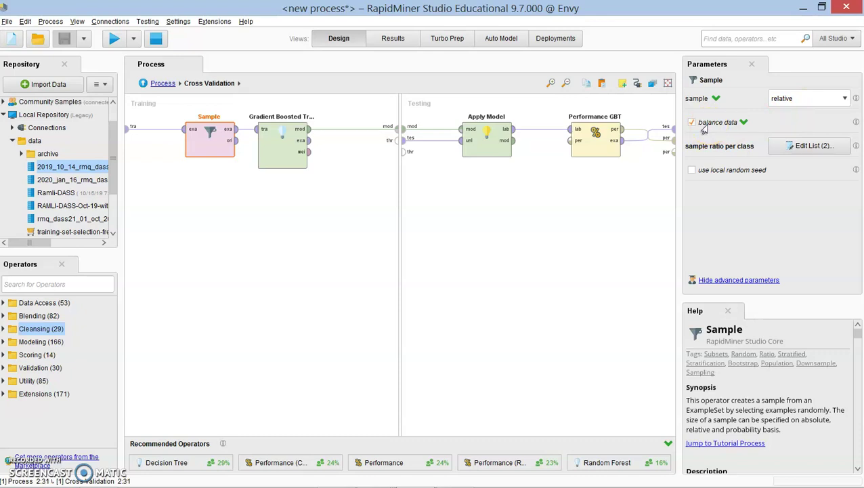
pyautogui.click(805, 151)
pyautogui.click(299, 184)
pyautogui.click(290, 201)
pyautogui.click(469, 185)
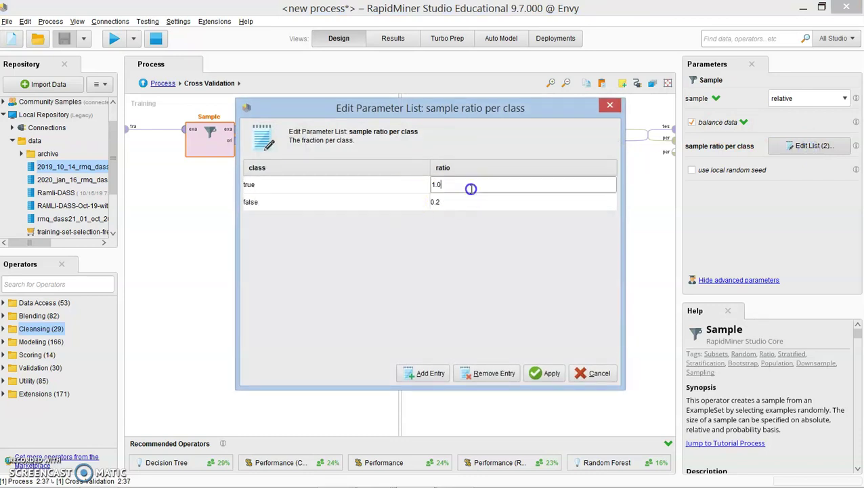
pyautogui.click(465, 201)
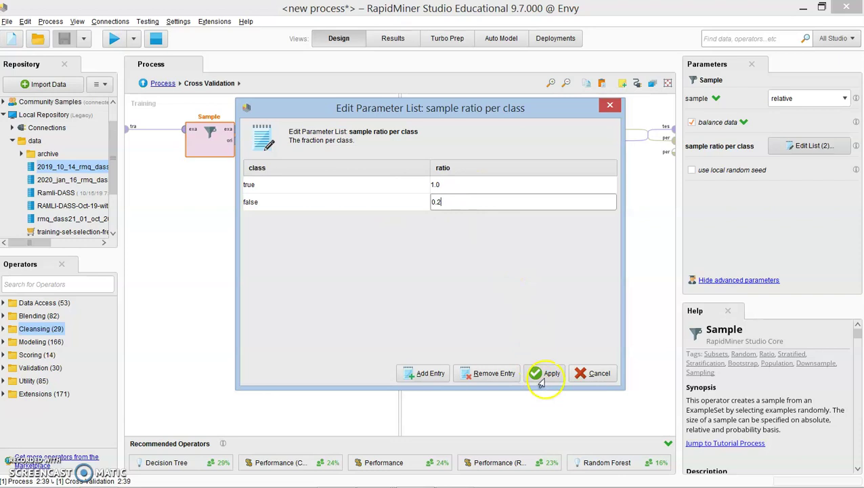
pyautogui.click(593, 374)
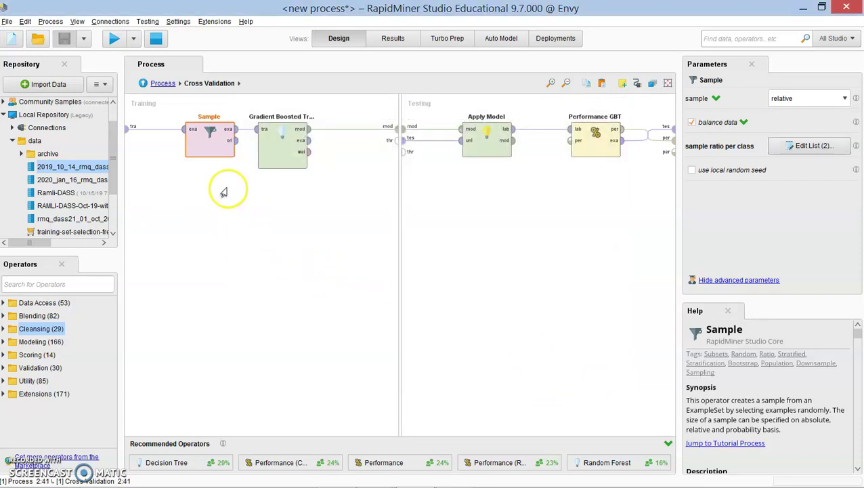
# - Set a Breakpoint After on the Sample operator and run the process to show its sampled data
pyautogui.rightClick(205, 149)
pyautogui.moveTo(225, 197)
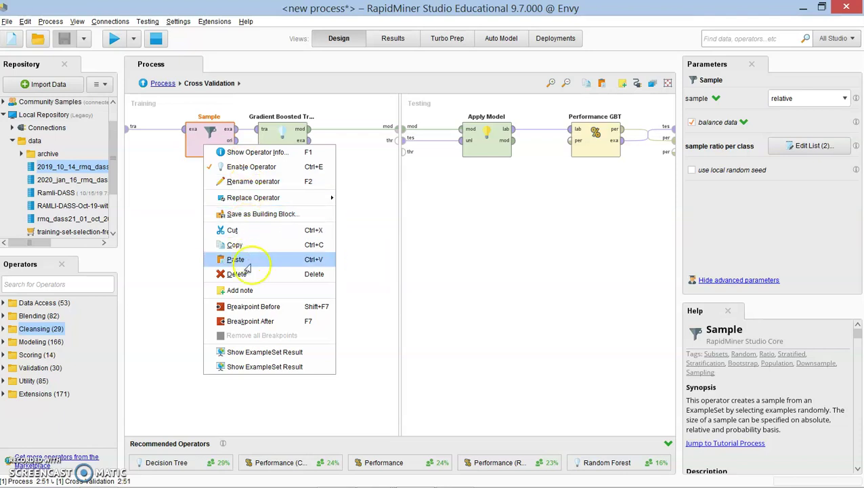
pyautogui.click(248, 321)
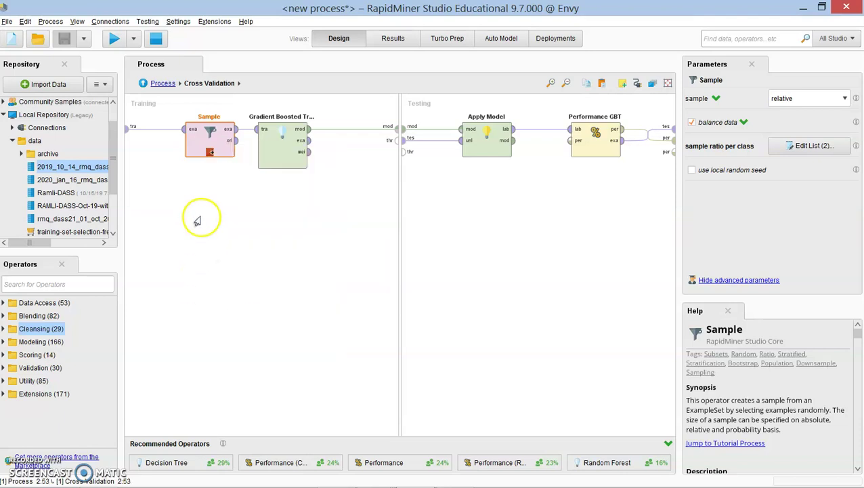
pyautogui.click(114, 38)
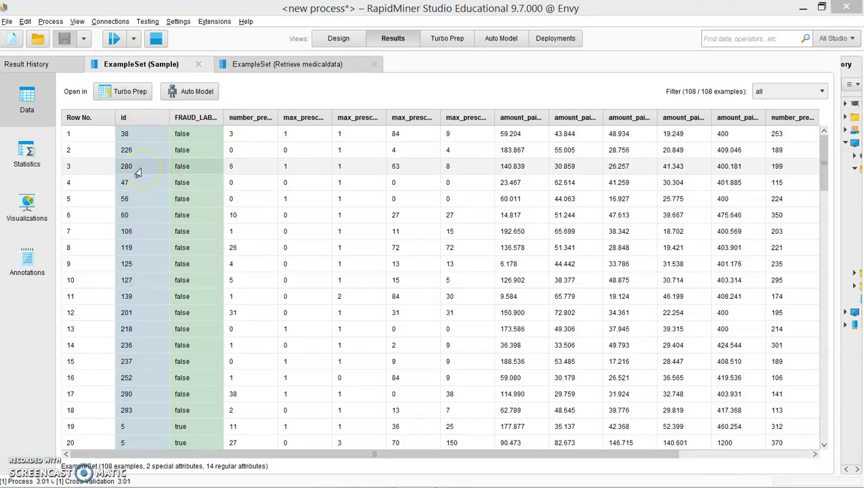
# - View the statistics of the Sample ExampleSet and check the FRAUD_LABEL class distribution
pyautogui.click(26, 161)
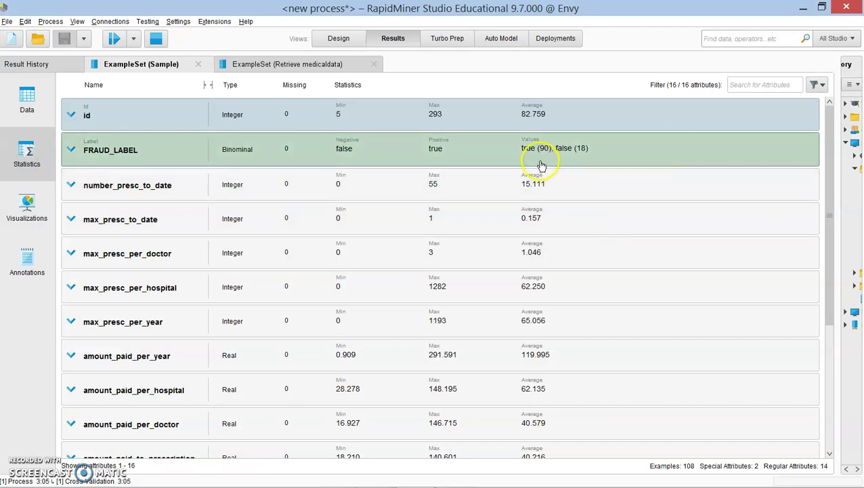
pyautogui.moveTo(559, 162)
pyautogui.mouseDown()
pyautogui.moveTo(571, 158)
pyautogui.moveTo(389, 162)
pyautogui.mouseUp()
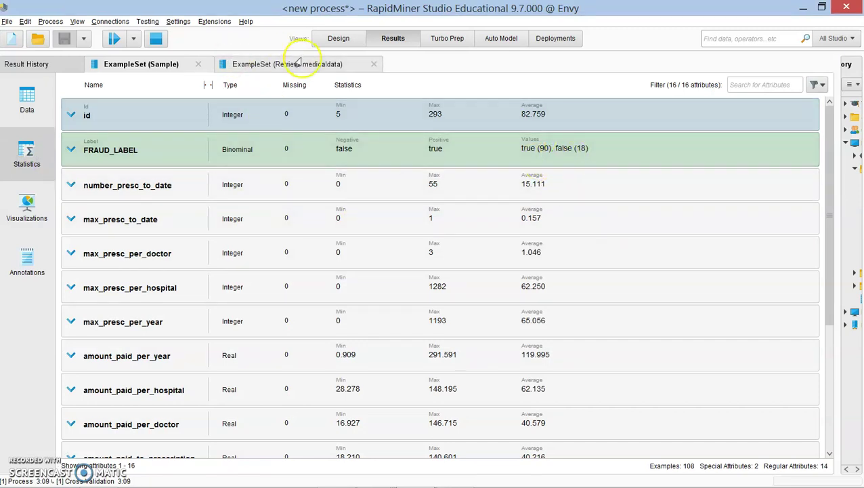
# - Stop the run and set the false class's ratio to 0.5 in the Sample operator's sample ratio per class list
pyautogui.click(155, 40)
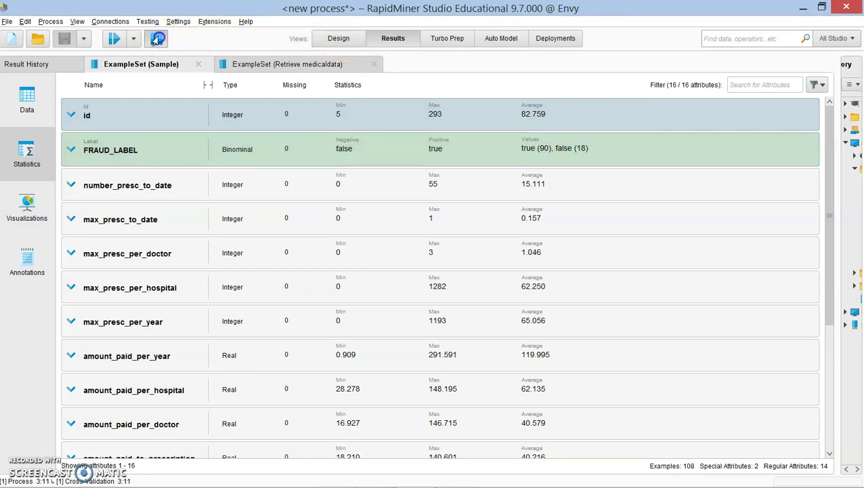
pyautogui.click(333, 42)
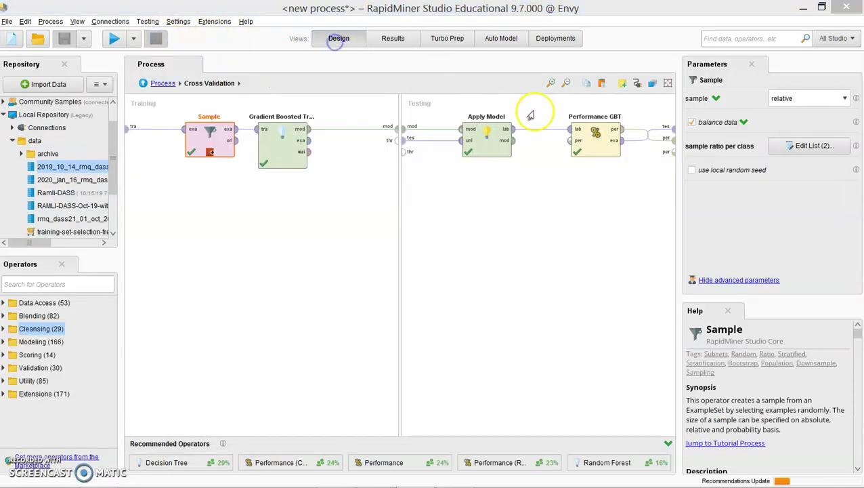
pyautogui.click(806, 146)
pyautogui.click(451, 202)
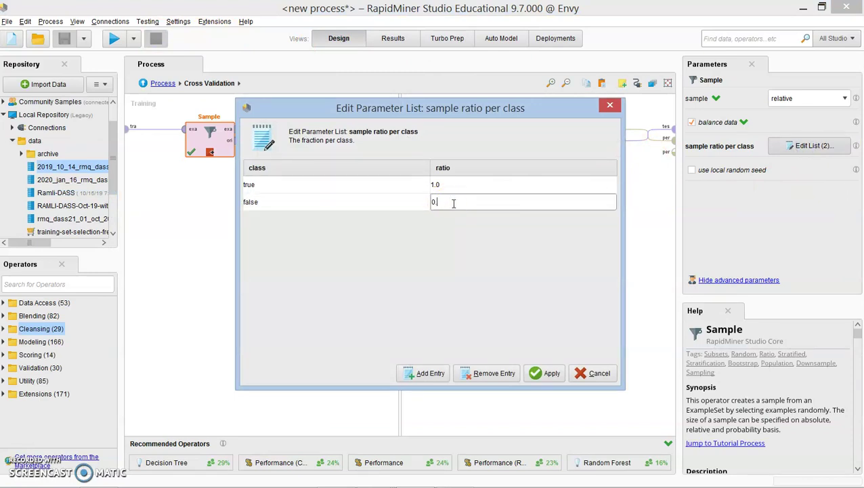
pyautogui.click(535, 373)
# - Run the process and check the FRAUD_LABEL class distribution in the Sample ExampleSet's statistics, then stop the run
pyautogui.click(114, 38)
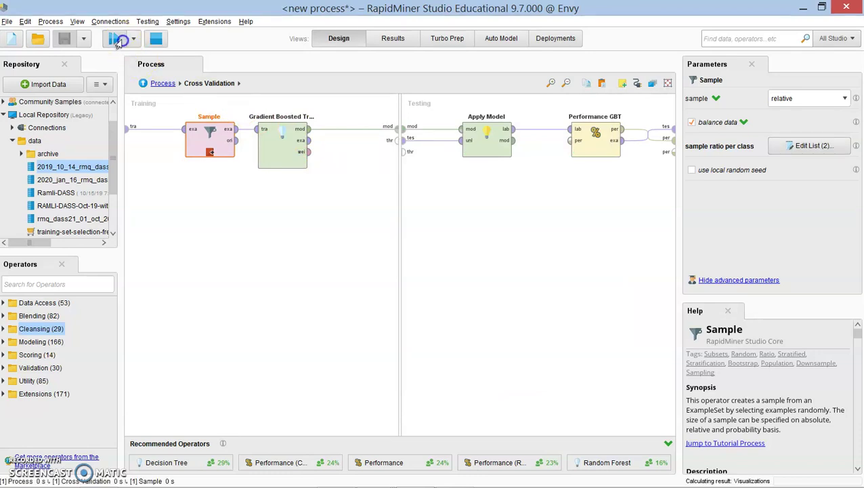
pyautogui.click(26, 156)
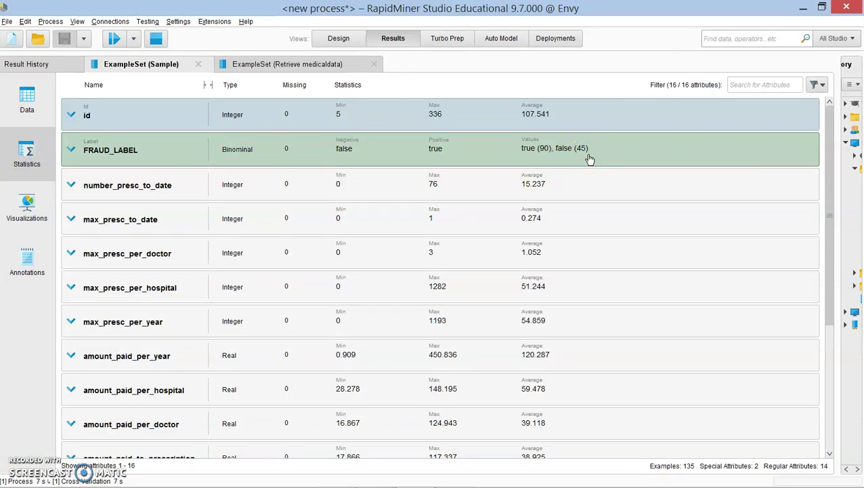
pyautogui.click(332, 39)
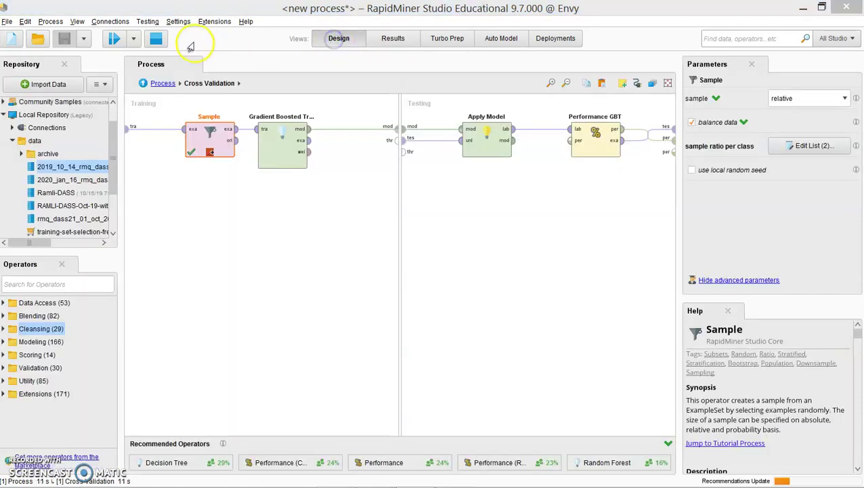
pyautogui.click(155, 39)
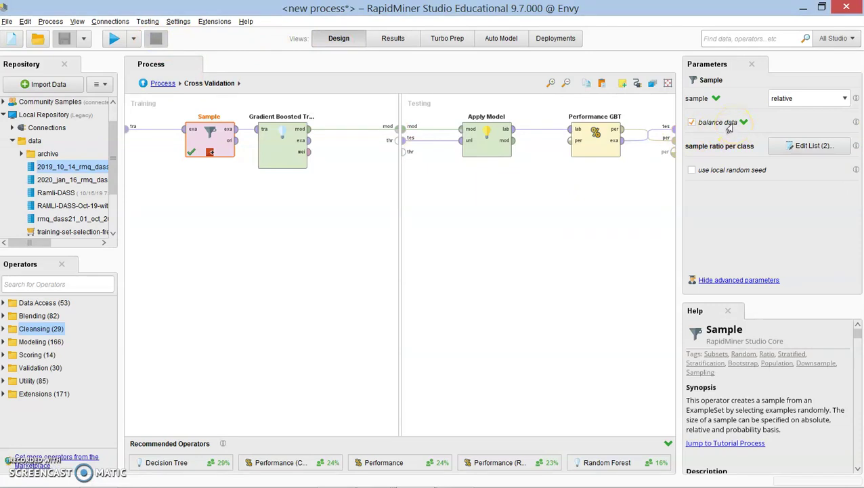
# - Turn off balance data with a sample ratio of 0.5, and run the process to check the sampled FRAUD_LABEL distribution
pyautogui.click(699, 126)
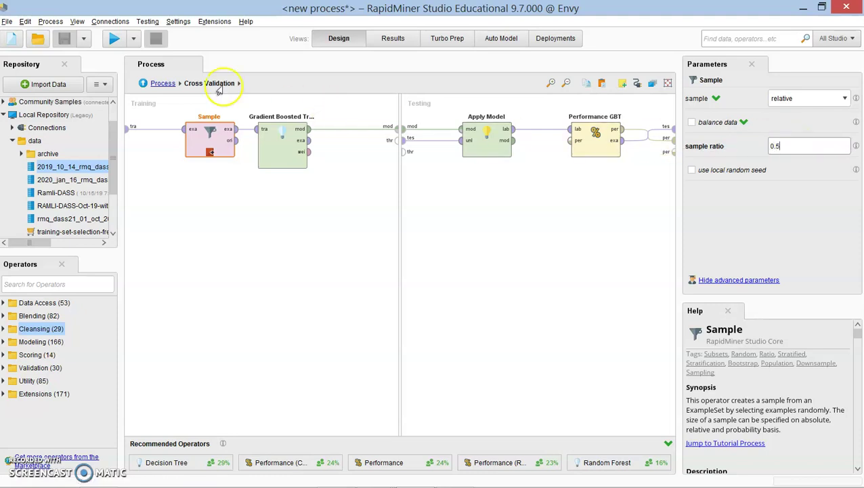
pyautogui.click(113, 40)
pyautogui.click(32, 153)
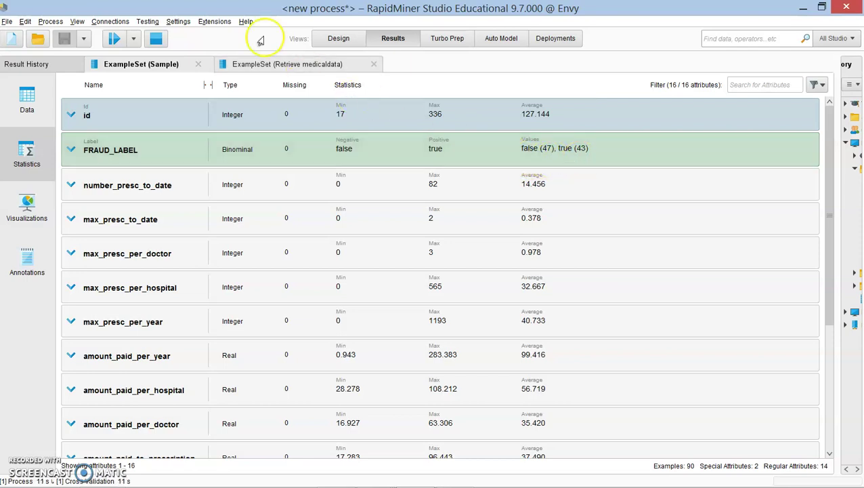
pyautogui.click(316, 46)
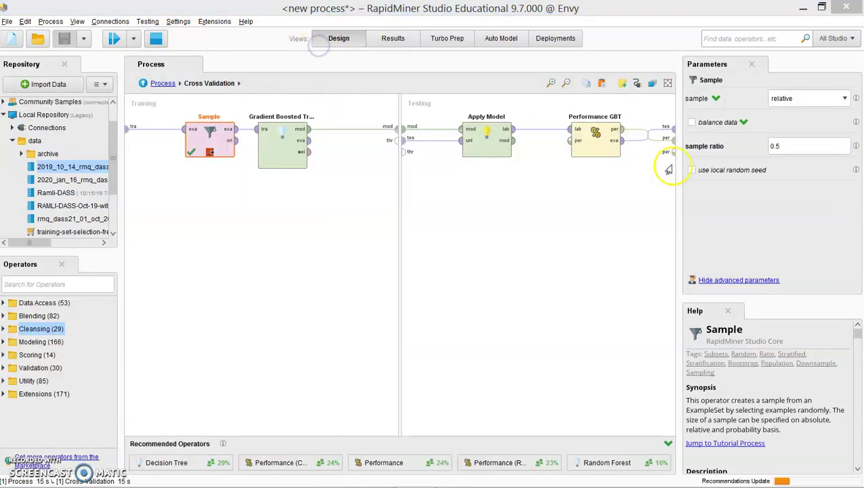
# - Turn balance data back on for the Sample operator and review its sample ratio per class list without changing it
pyautogui.click(802, 147)
pyautogui.click(692, 122)
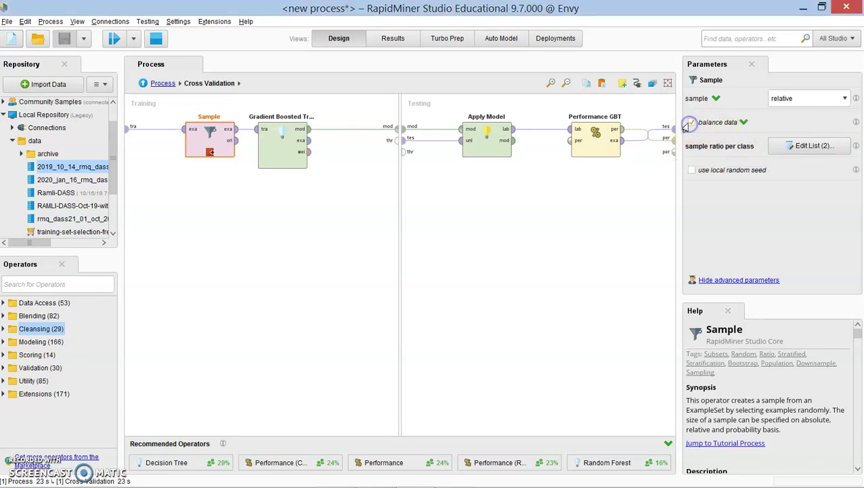
pyautogui.click(800, 145)
pyautogui.click(420, 202)
pyautogui.click(459, 184)
pyautogui.click(457, 202)
pyautogui.click(562, 373)
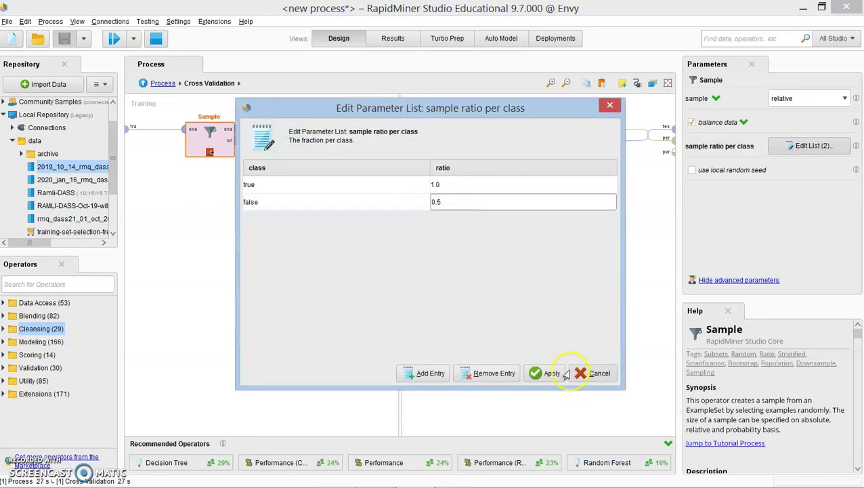
pyautogui.click(594, 373)
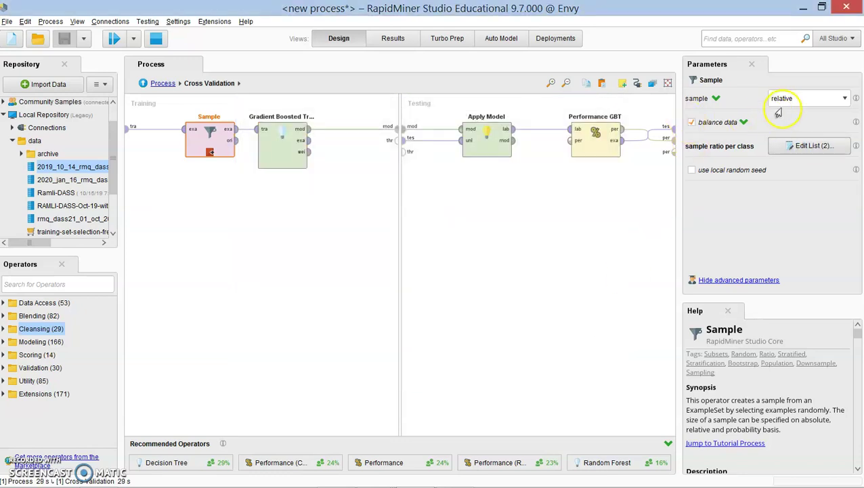
# - Switch the Sample operator to absolute sampling and set the true class's sample size to 80, with 50 for false
pyautogui.click(797, 98)
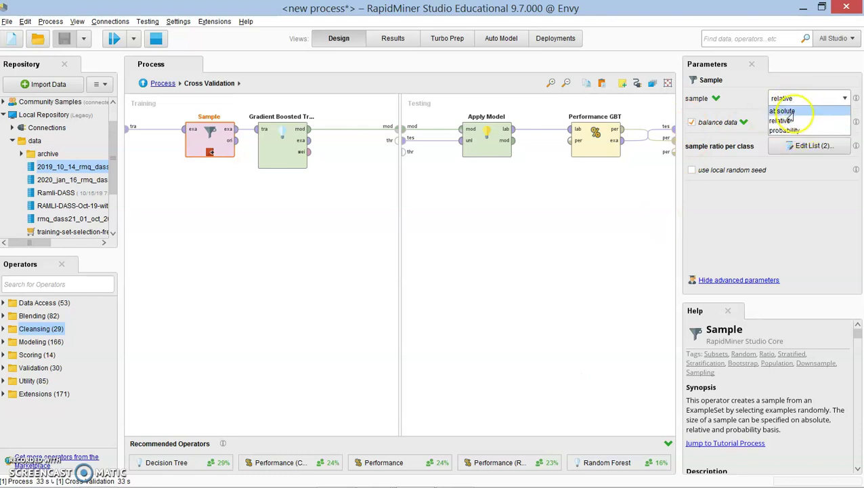
pyautogui.click(791, 110)
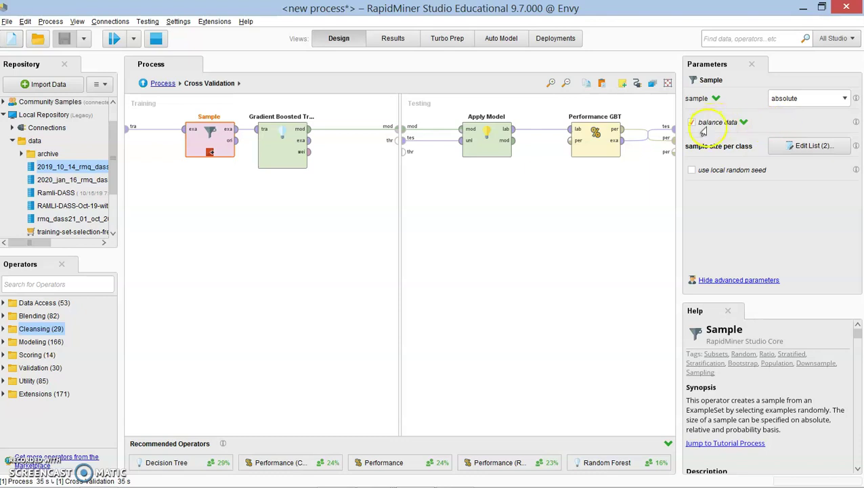
pyautogui.click(787, 150)
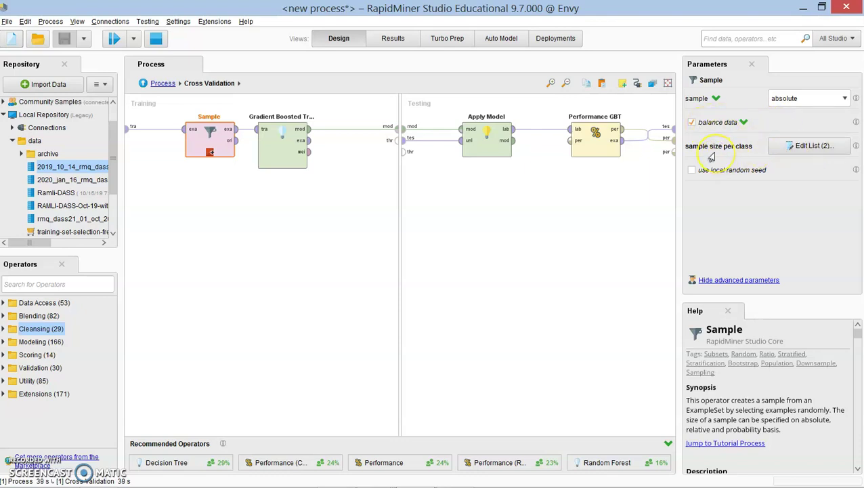
pyautogui.click(815, 146)
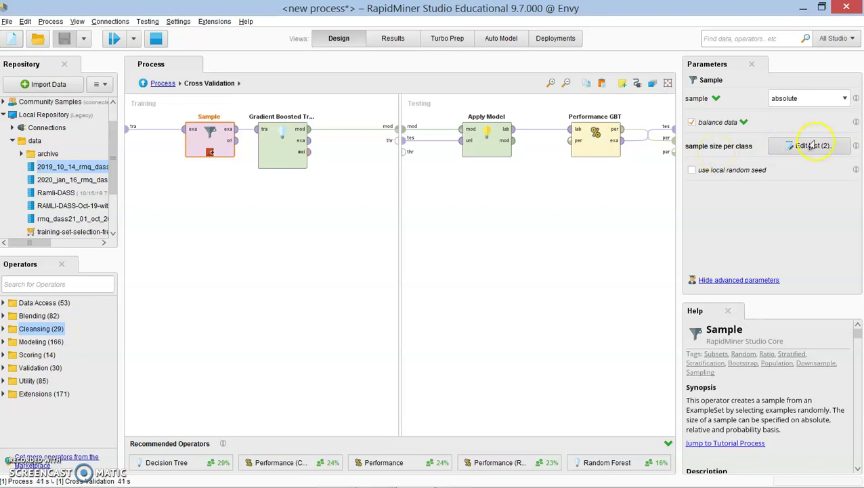
pyautogui.click(509, 184)
pyautogui.click(507, 201)
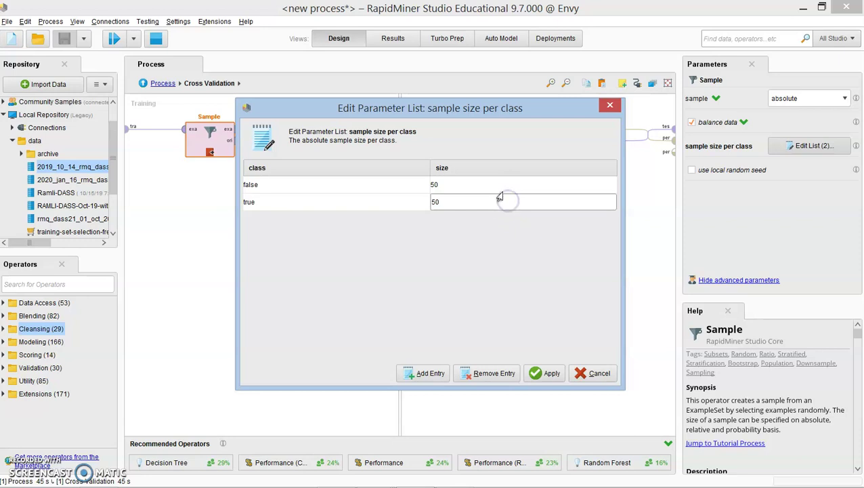
pyautogui.click(495, 185)
pyautogui.click(491, 201)
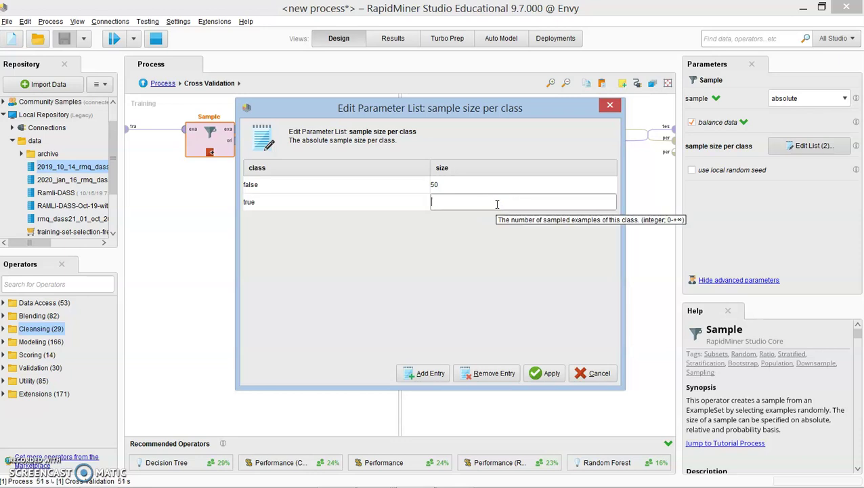
pyautogui.write('80')
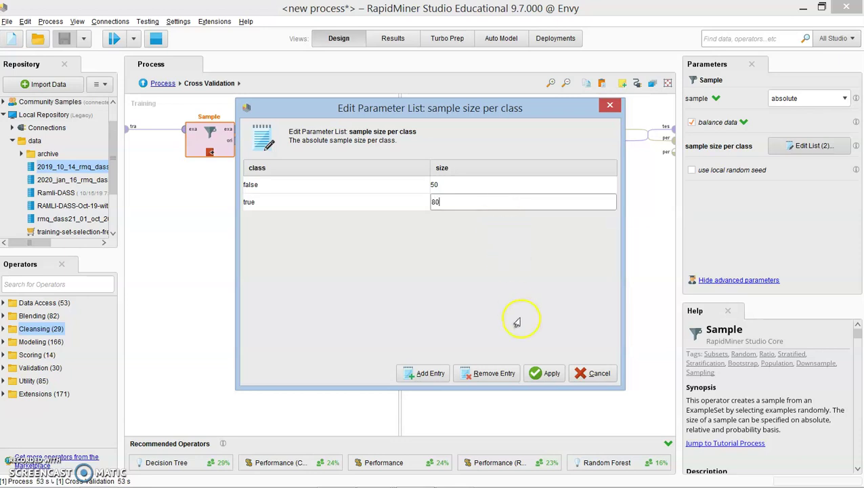
pyautogui.click(544, 373)
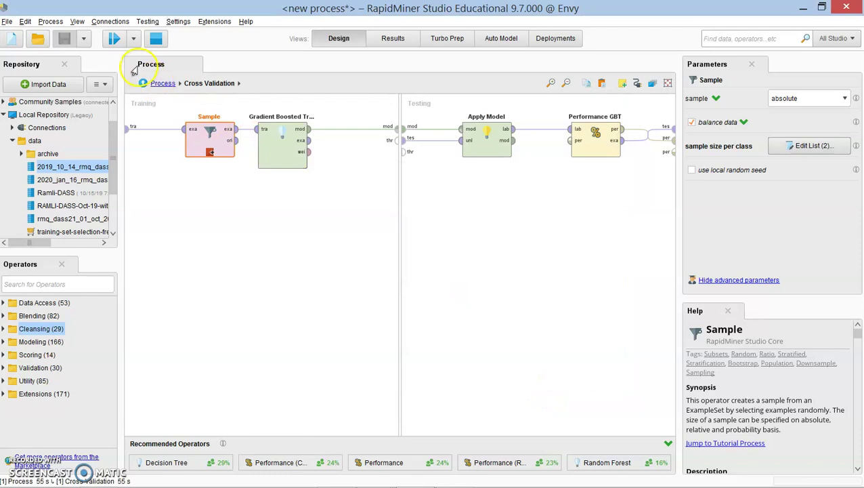
# - Restart the process and check the FRAUD_LABEL class distribution produced by absolute sampling in the Sample ExampleSet's statistics
pyautogui.click(155, 39)
pyautogui.click(112, 39)
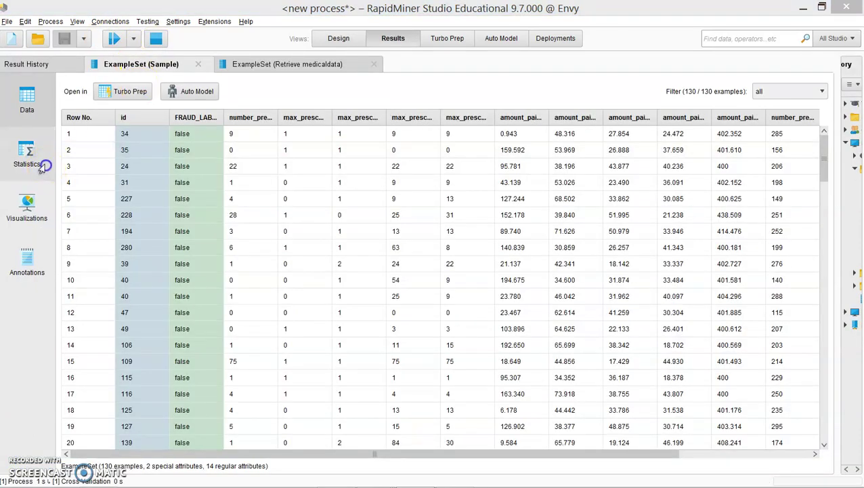
pyautogui.click(44, 163)
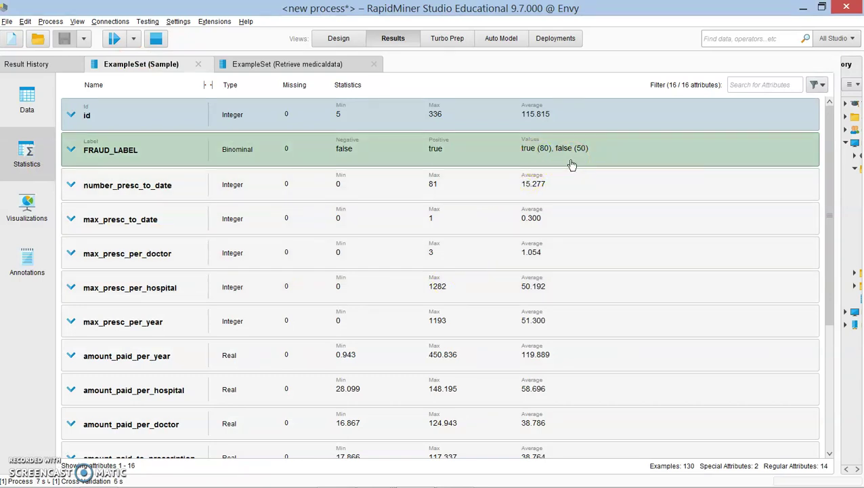
# - Stop the run and return to the process design to examine the Gradient Boosted Trees operator's parameters
pyautogui.click(156, 39)
pyautogui.click(339, 38)
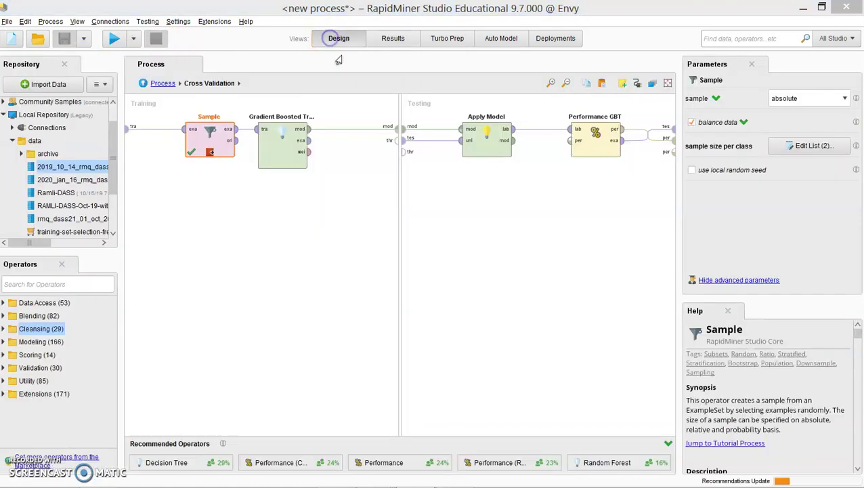
pyautogui.click(302, 254)
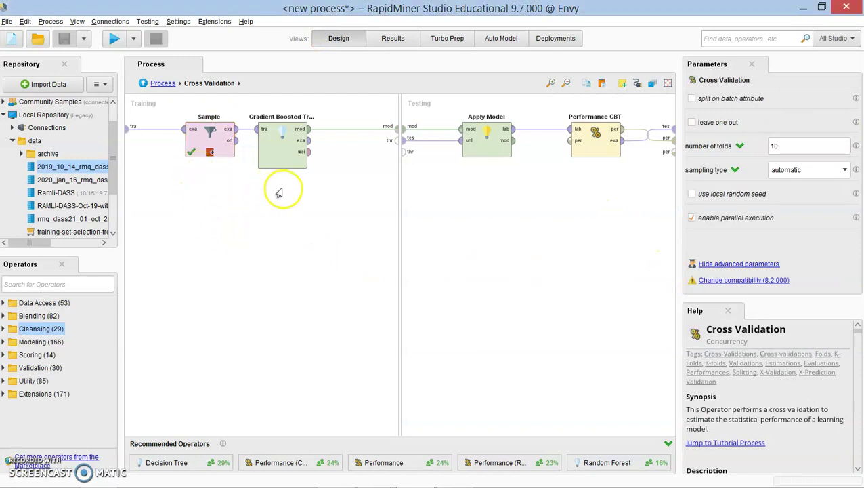
pyautogui.click(285, 156)
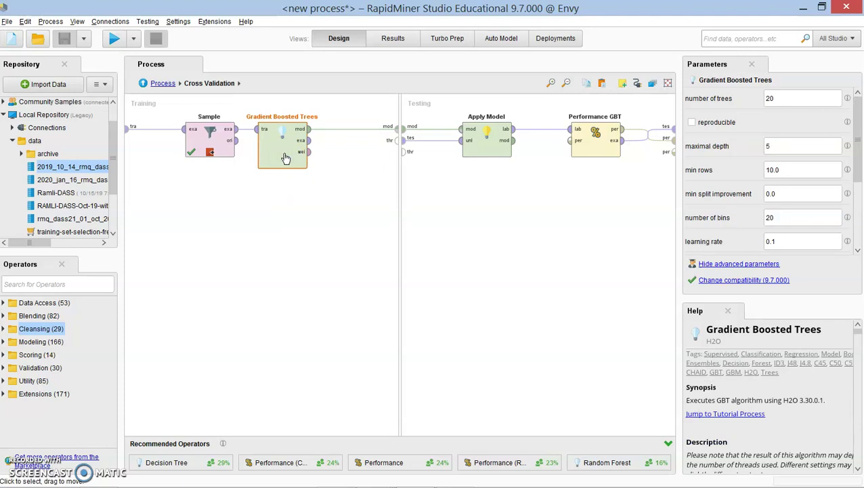
# - Expand the Predictive group of the Modeling operators and enlarge the operator list to examine the available model types
pyautogui.click(9, 284)
pyautogui.click(5, 342)
pyautogui.click(32, 338)
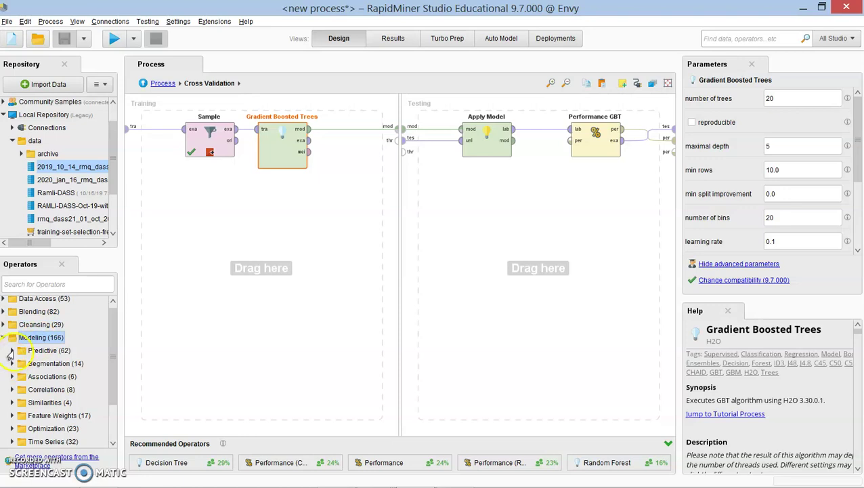
pyautogui.click(11, 350)
pyautogui.moveTo(60, 253); pyautogui.dragTo(59, 215)
pyautogui.moveTo(123, 307); pyautogui.dragTo(139, 307)
pyautogui.click(44, 268)
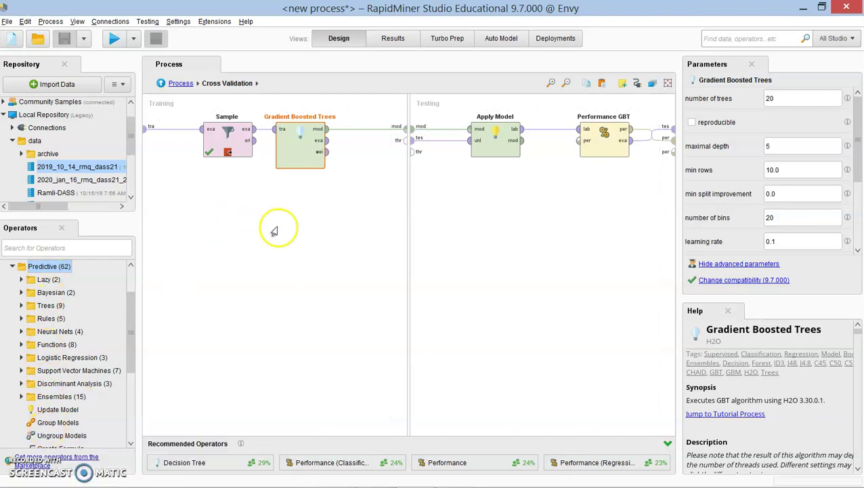
# - Examine which Predictive modeling operators could replace Gradient Boosted Trees, and leave the operator in place
pyautogui.rightClick(299, 155)
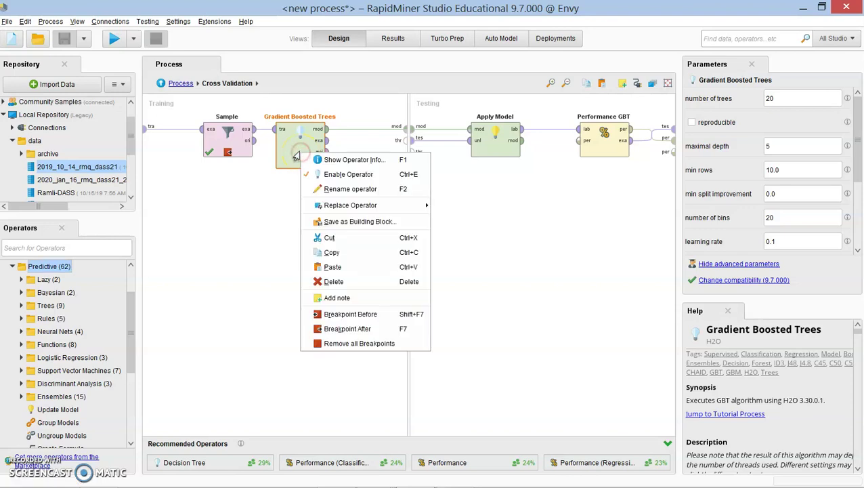
pyautogui.moveTo(346, 207)
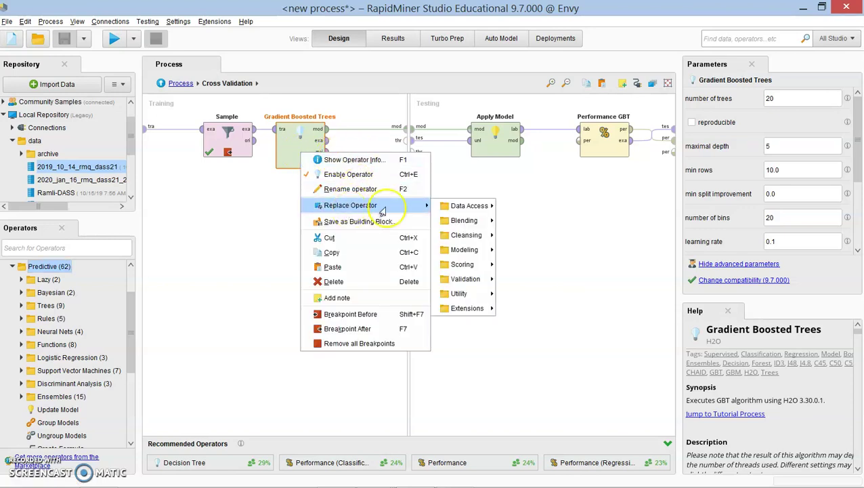
pyautogui.moveTo(472, 251)
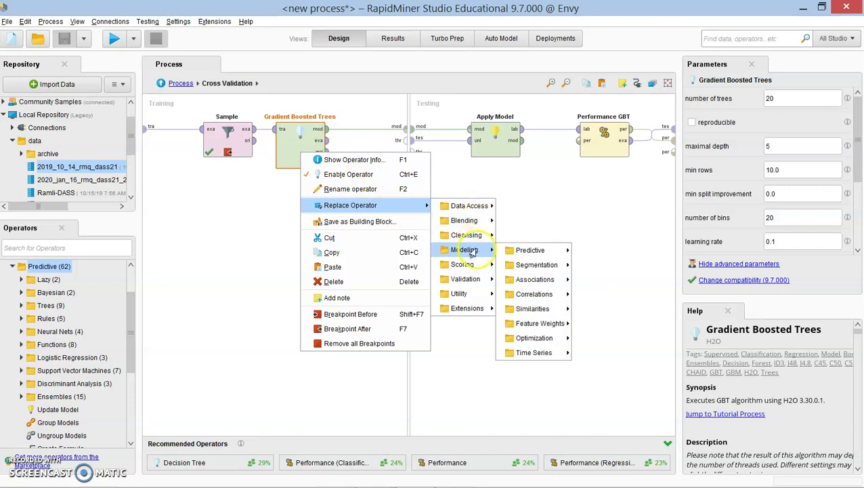
pyautogui.moveTo(516, 252)
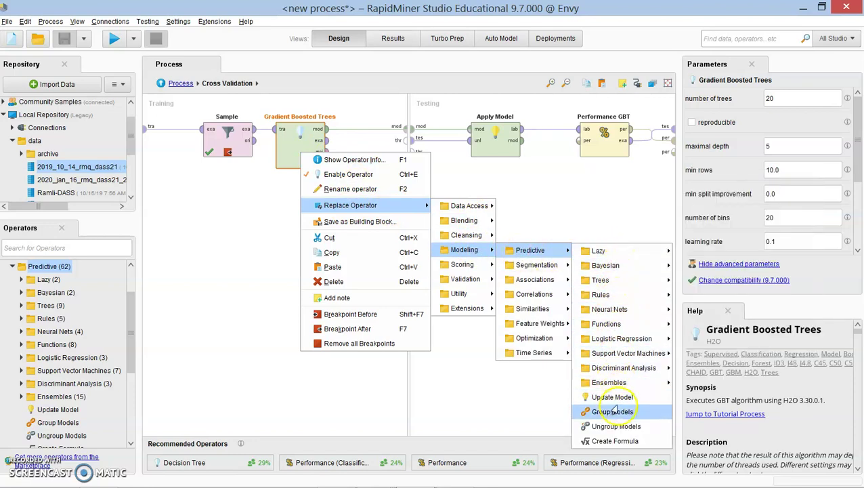
pyautogui.click(533, 194)
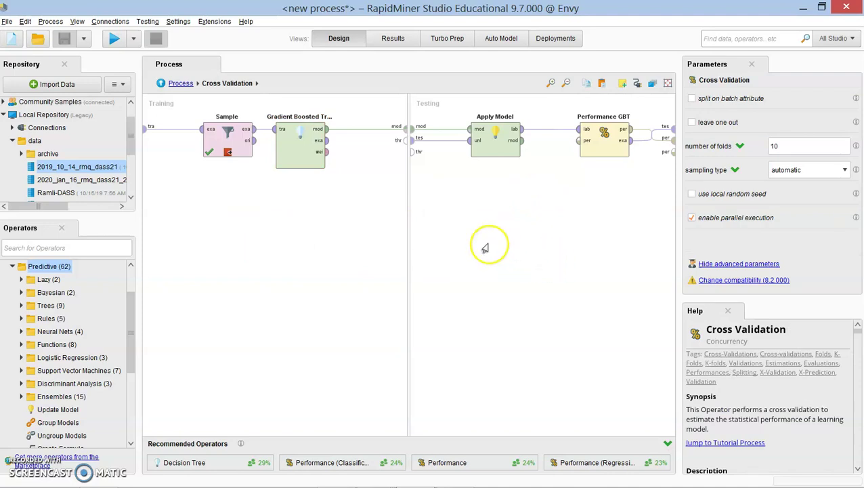
# - Examine the Apply Model operator, including its application parameters list and its incoming model and test data connections
pyautogui.click(492, 148)
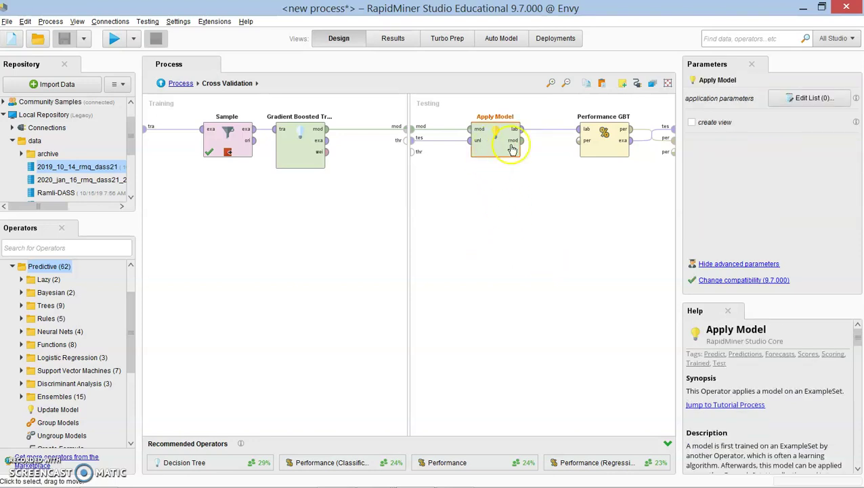
pyautogui.click(790, 106)
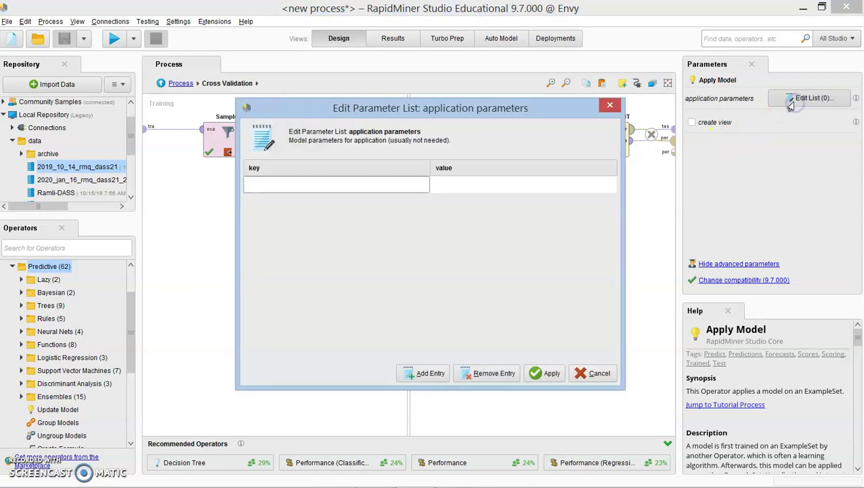
pyautogui.click(586, 374)
pyautogui.click(539, 289)
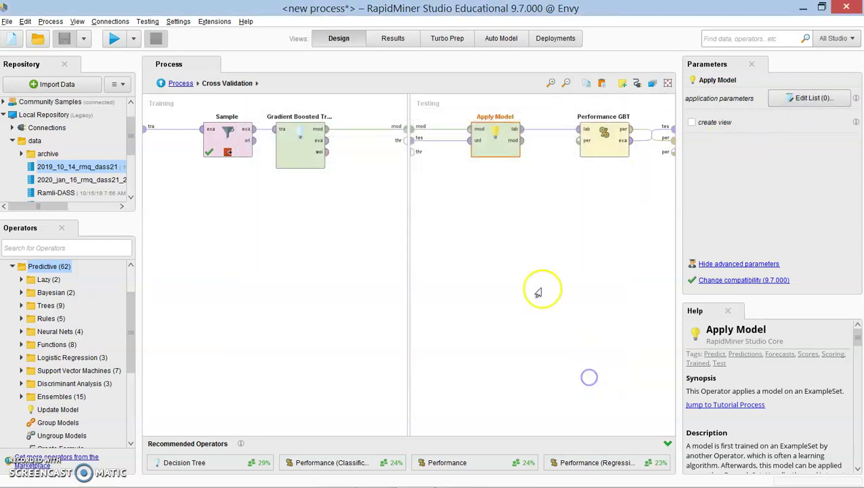
pyautogui.click(496, 151)
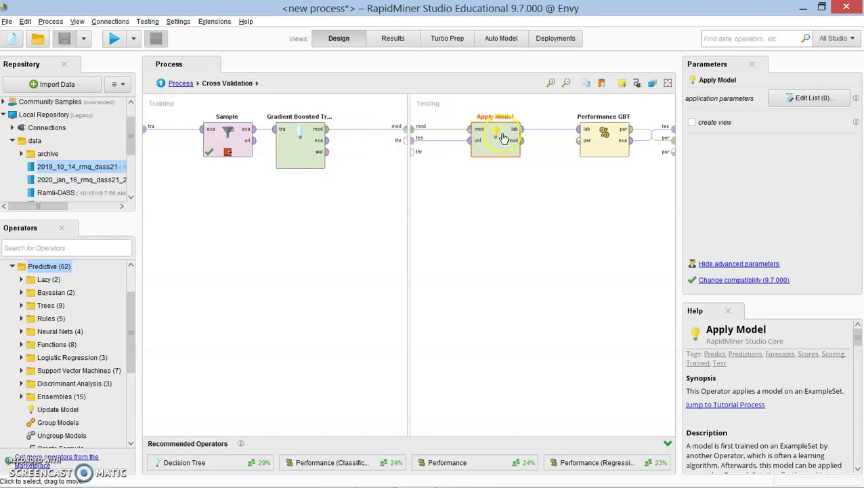
pyautogui.click(476, 155)
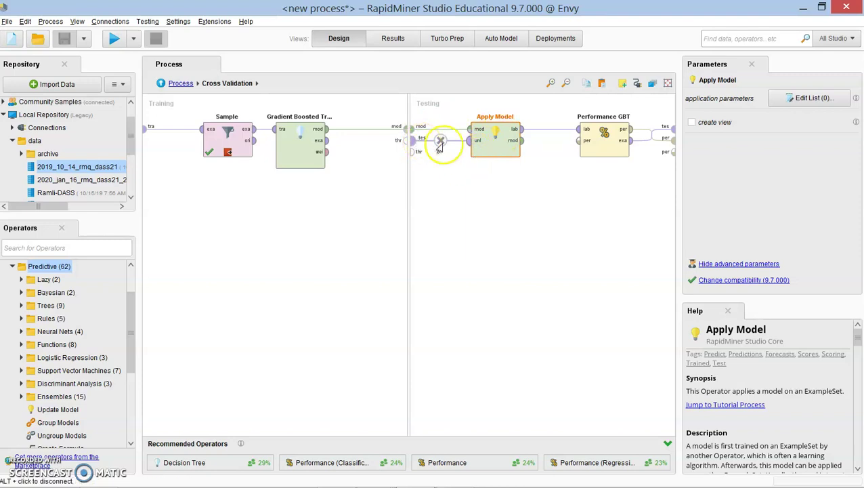
pyautogui.click(444, 144)
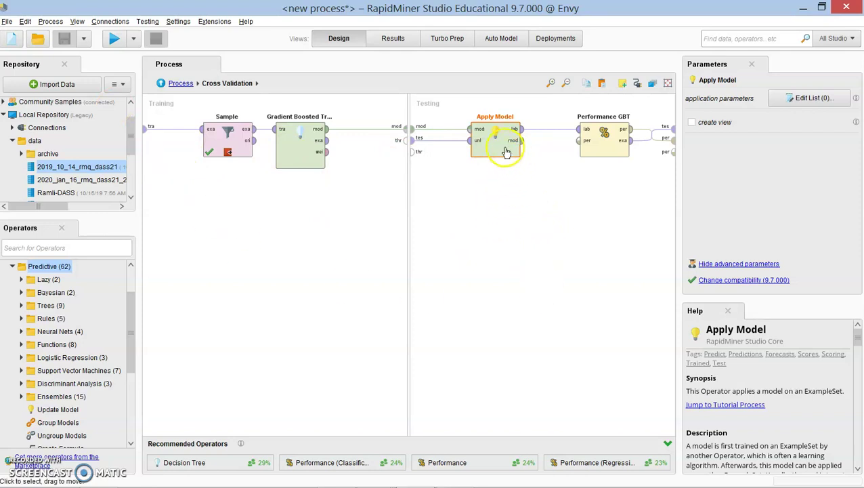
# - Search the operators for "performance" to compare Performance GBT with the other performance types, widening the list to read their full names
pyautogui.click(601, 157)
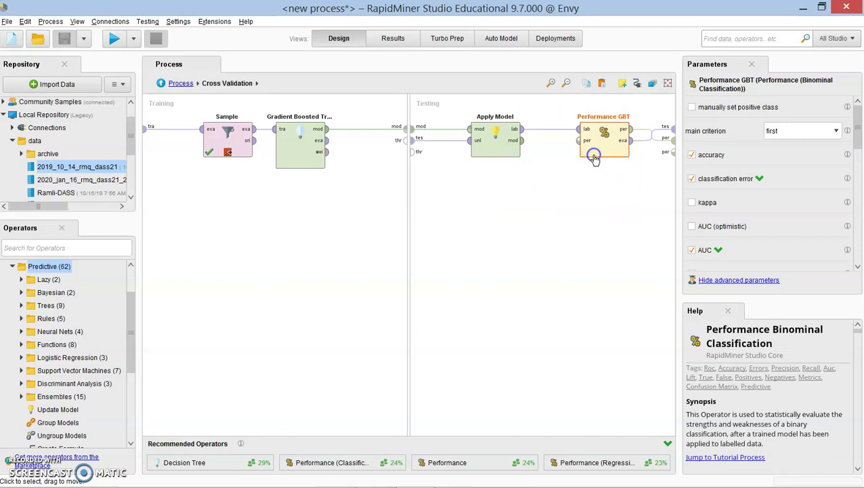
pyautogui.click(72, 247)
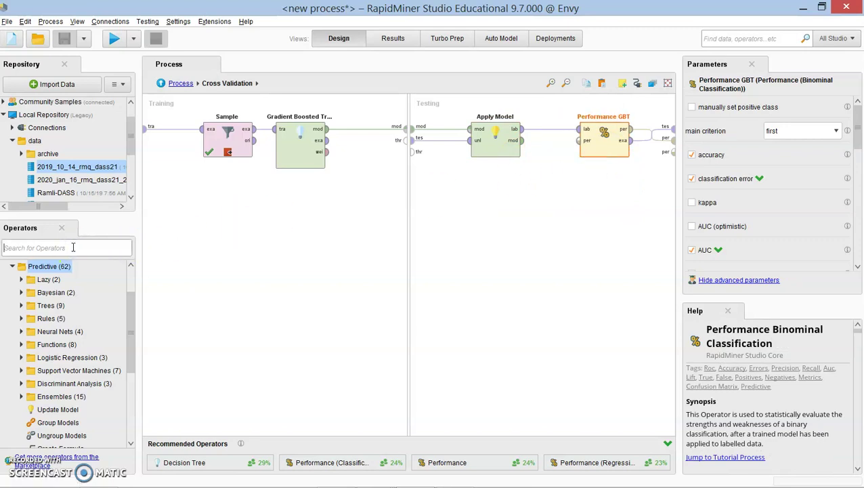
pyautogui.write('performance')
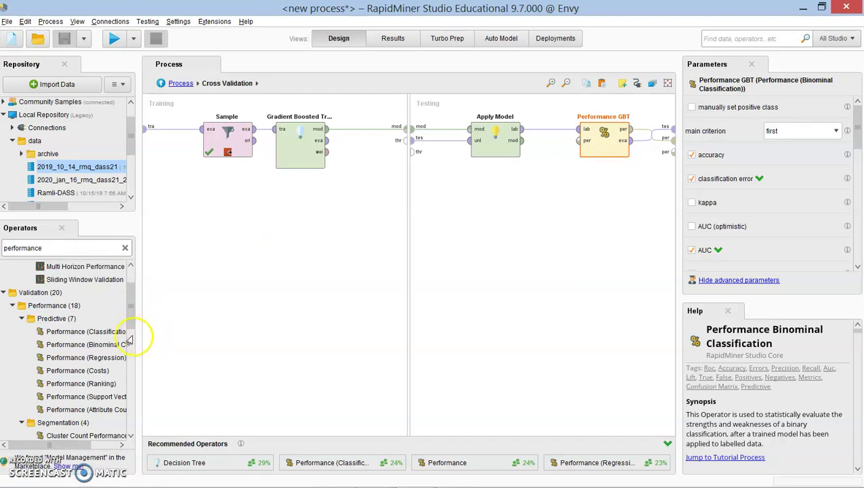
pyautogui.moveTo(131, 341); pyautogui.dragTo(160, 340)
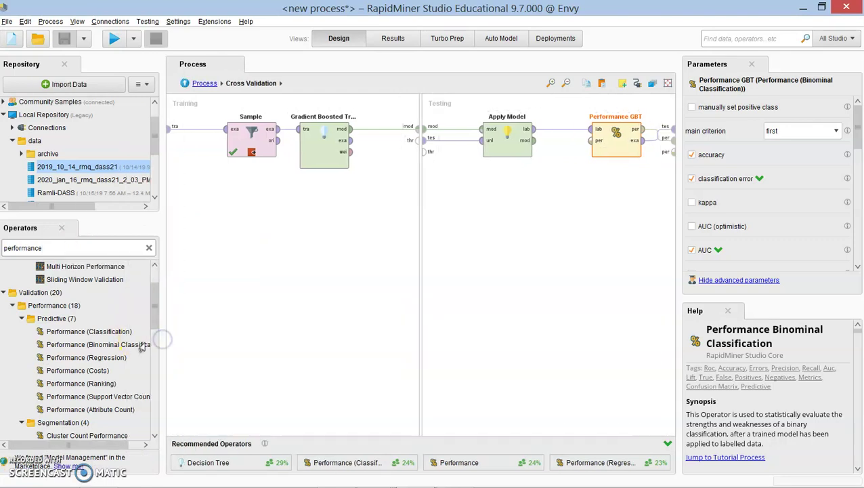
# - Move Performance GBT closer to Apply Model and enable its kappa and AUC (optimistic) criteria
pyautogui.click(612, 152)
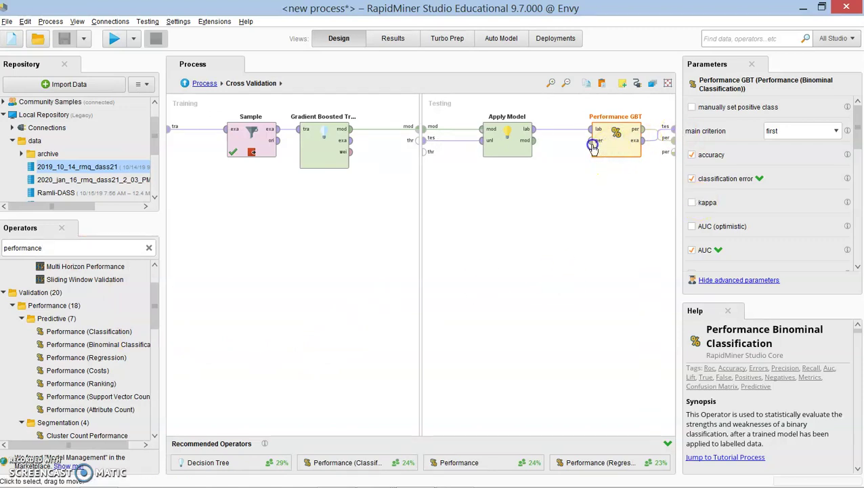
pyautogui.moveTo(612, 152); pyautogui.dragTo(575, 153)
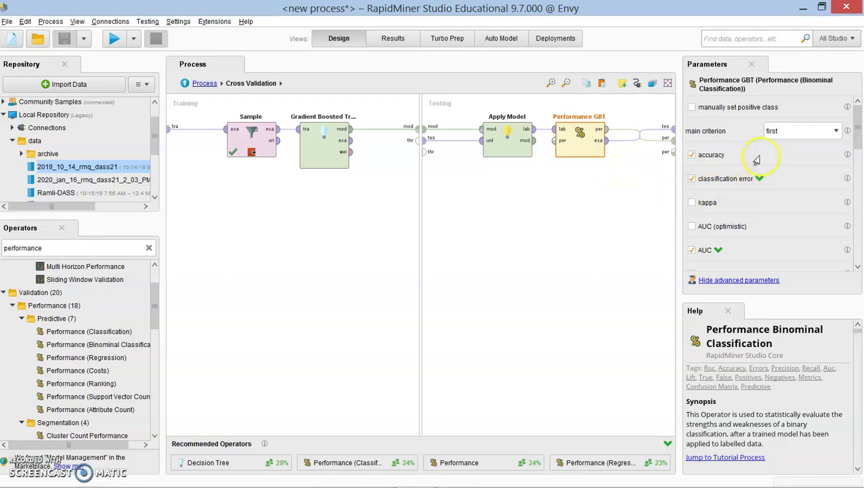
pyautogui.click(691, 203)
pyautogui.click(690, 229)
# - Run the process, review the performance vector's criteria such as classification error, kappa, AUC, precision and recall, and return to the process design
pyautogui.press('F11')
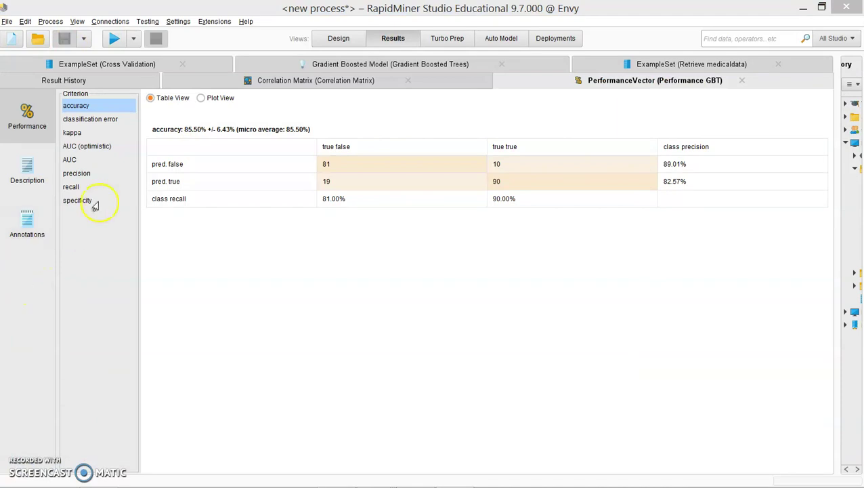
pyautogui.click(77, 119)
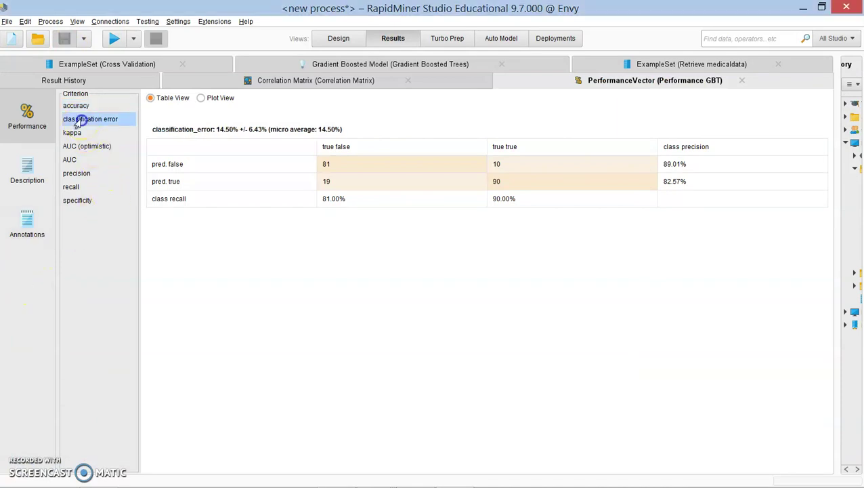
pyautogui.click(68, 133)
pyautogui.click(75, 146)
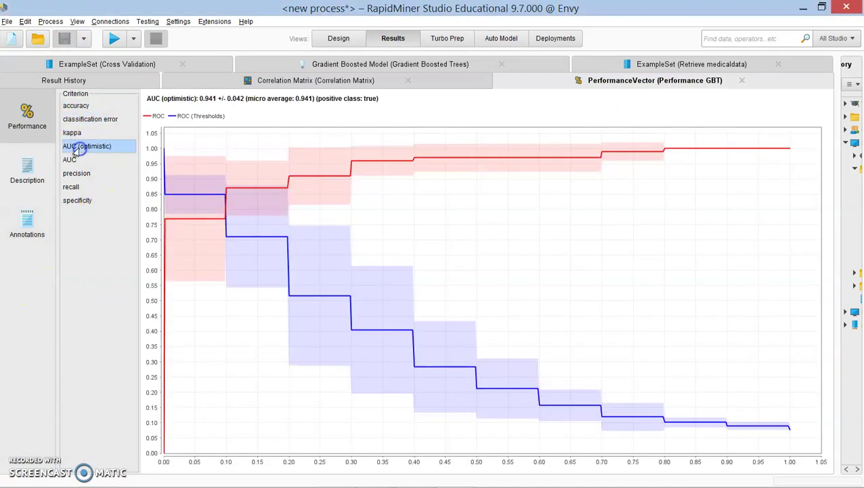
pyautogui.click(70, 160)
pyautogui.click(76, 174)
pyautogui.click(74, 187)
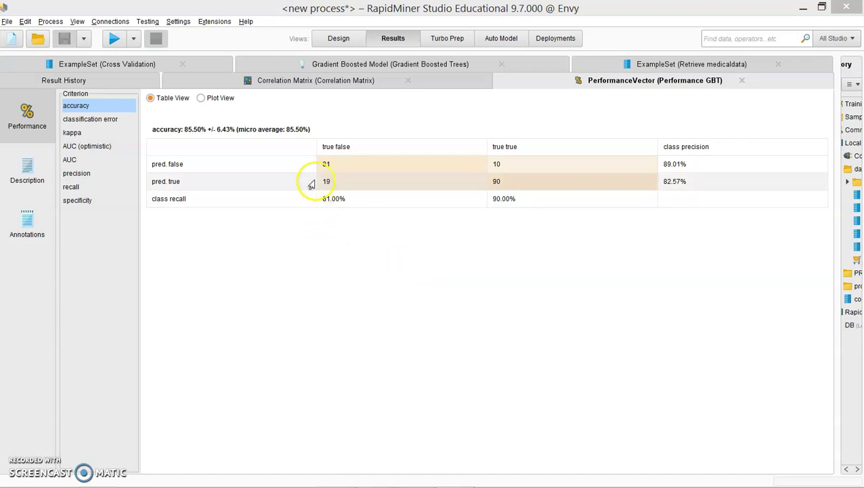
pyautogui.click(338, 37)
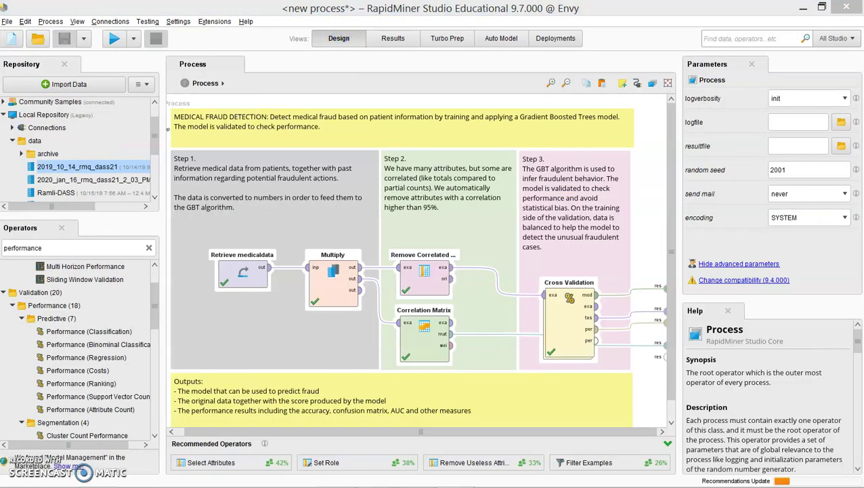